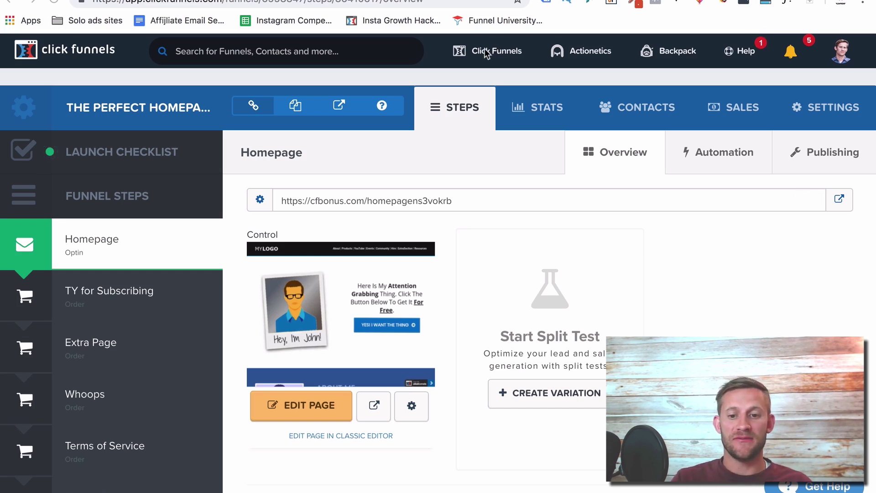
Reopen The Perfect Homepage Website funnel from the Funnels list.
{"action": "mouse_move", "coordinate": [484, 50]}
{"action": "left_click", "coordinate": [479, 91]}
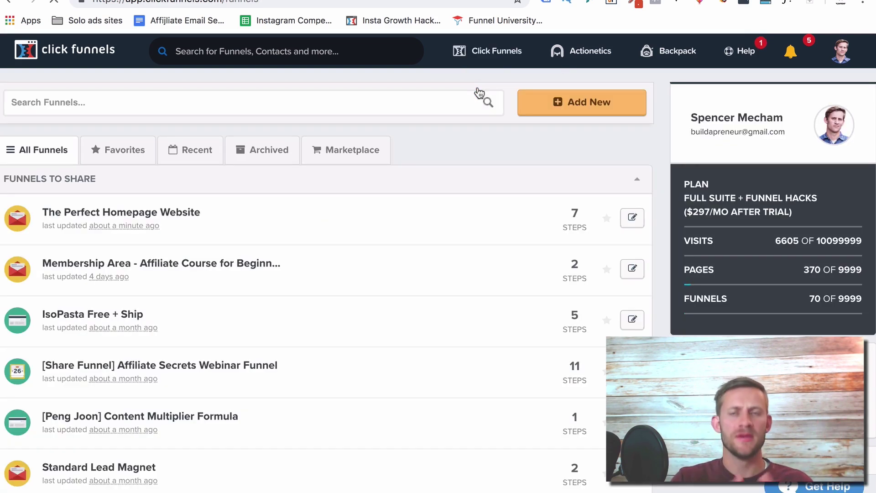
{"action": "left_click", "coordinate": [162, 213]}
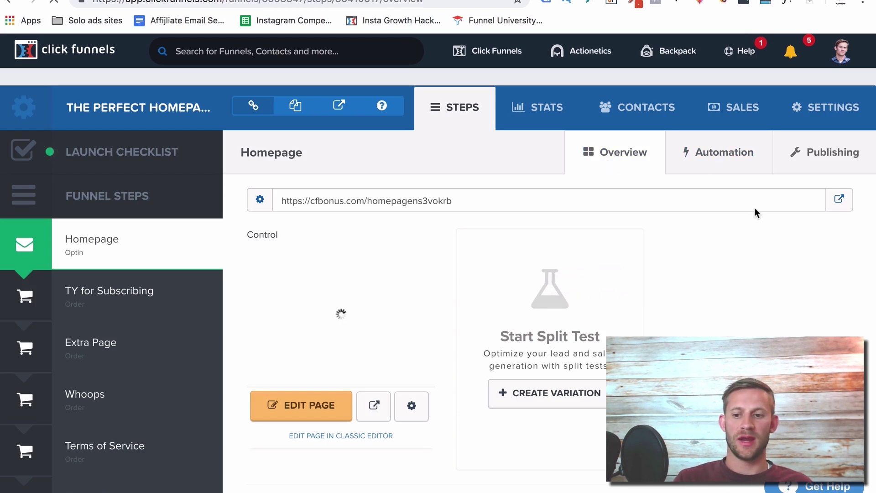
Open the Homepage step as a live page and scroll through it.
{"action": "left_click", "coordinate": [839, 200]}
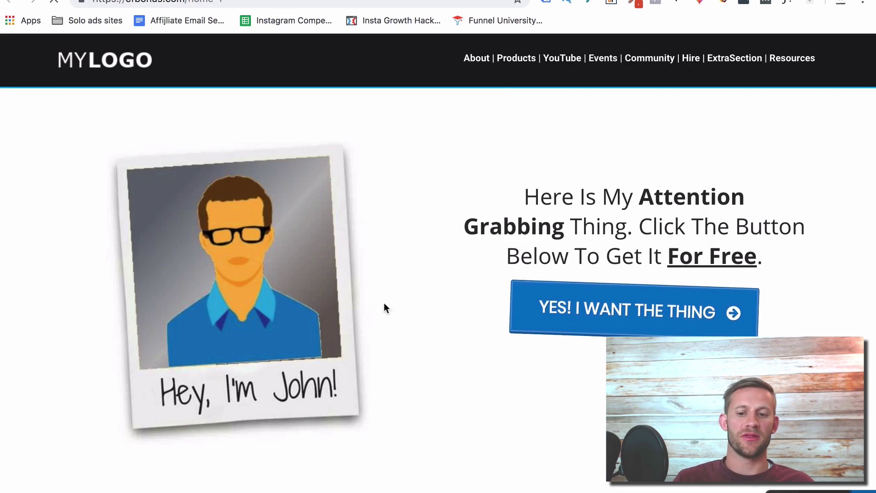
{"action": "scroll", "coordinate": [384, 305], "scroll_direction": "down", "scroll_amount": 10}
{"action": "scroll", "coordinate": [384, 303], "scroll_direction": "up", "scroll_amount": 15}
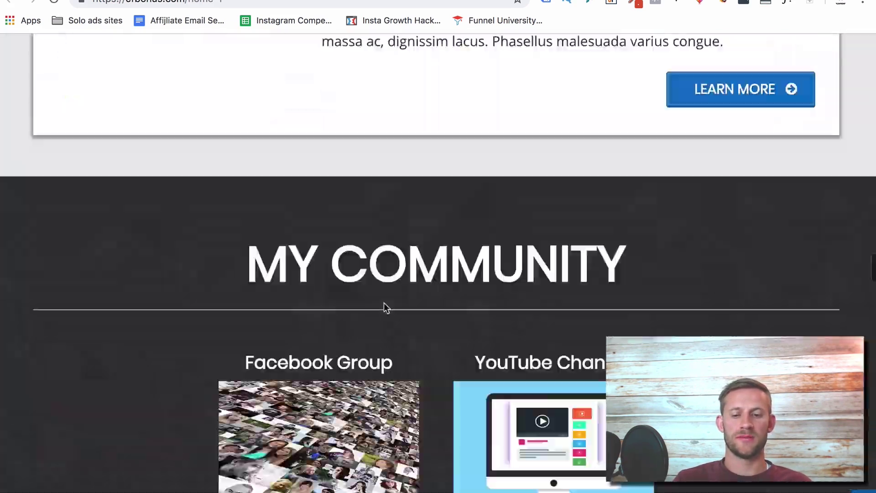
{"action": "scroll", "coordinate": [384, 307], "scroll_direction": "up", "scroll_amount": 15}
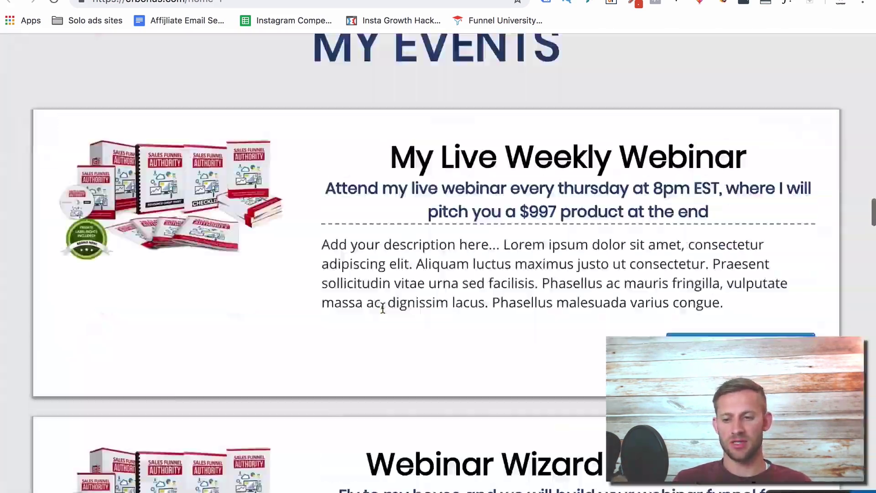
{"action": "scroll", "coordinate": [383, 308], "scroll_direction": "up", "scroll_amount": 5}
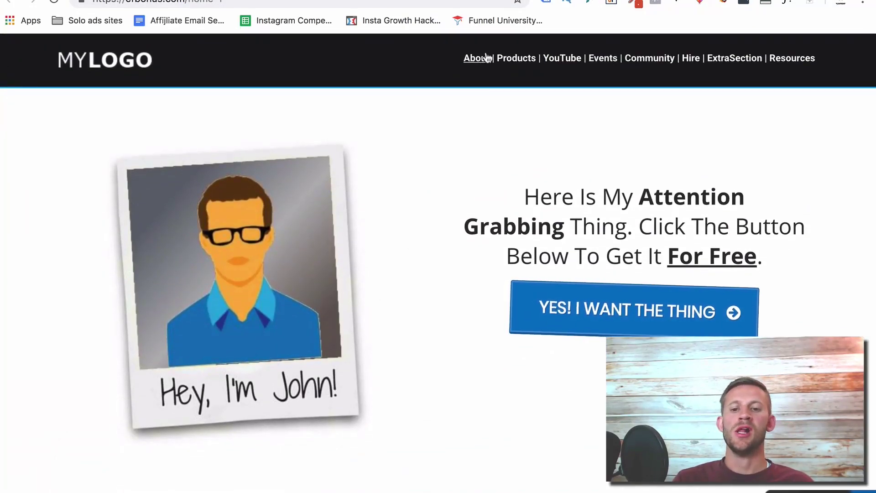
Test the YouTube and Community menu links, then return to ClickFunnels.
{"action": "left_click", "coordinate": [561, 60]}
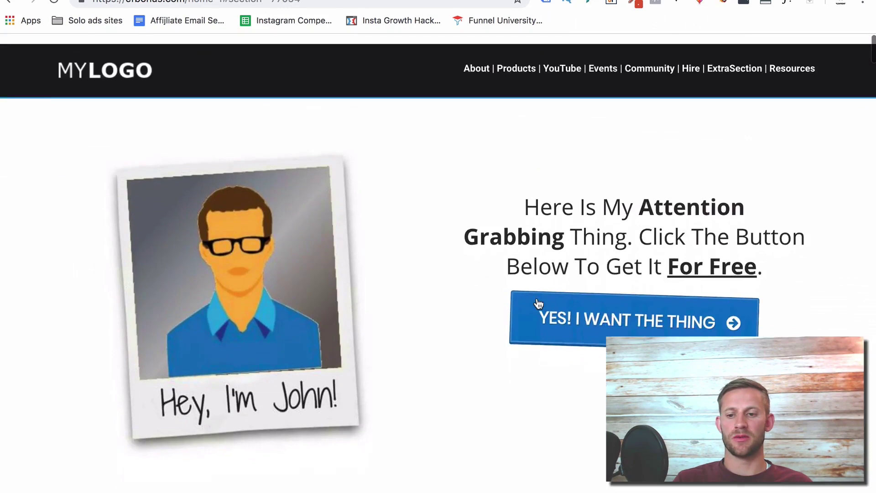
{"action": "scroll", "coordinate": [538, 303], "scroll_direction": "up", "scroll_amount": 15}
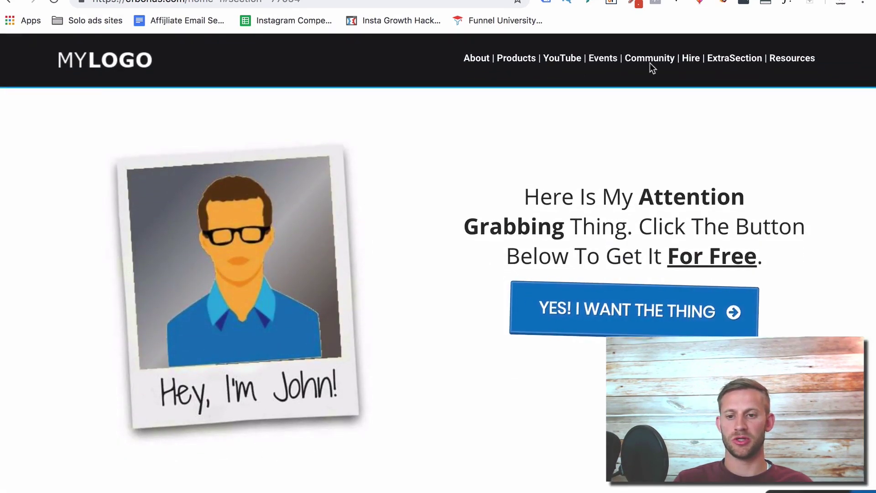
{"action": "left_click", "coordinate": [650, 60]}
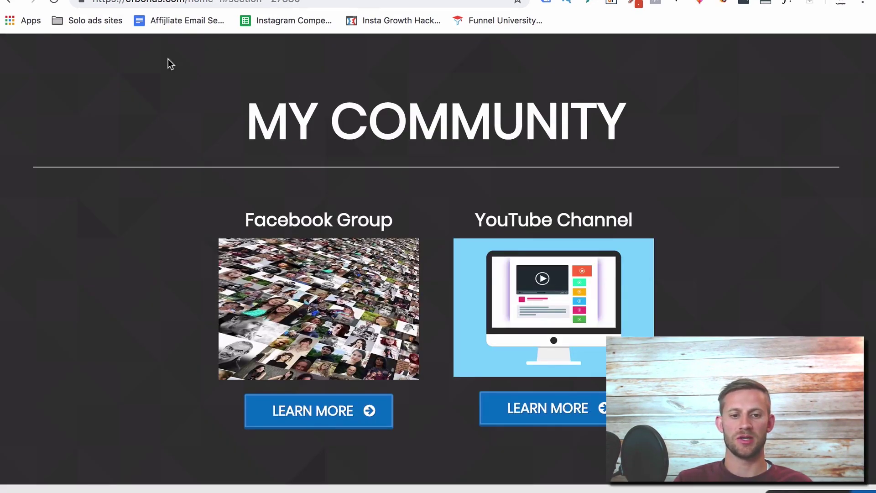
{"action": "left_click", "coordinate": [359, 0]}
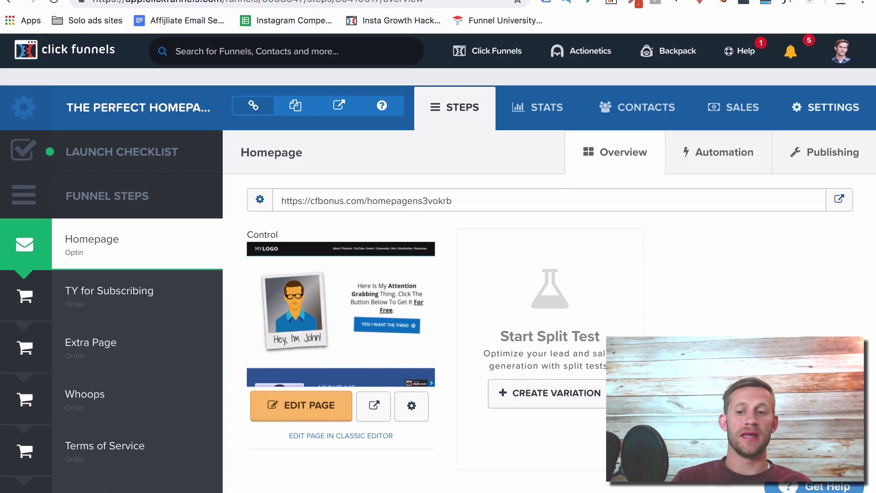
Keep cfbonus.com as the funnel's domain with path home and save via Update Funnel.
{"action": "left_click", "coordinate": [839, 110]}
{"action": "scroll", "coordinate": [477, 293], "scroll_direction": "down", "scroll_amount": 1}
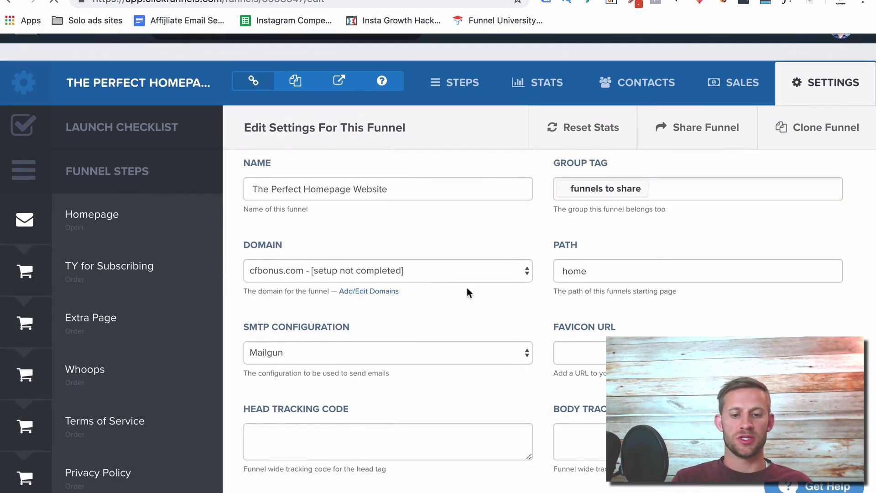
{"action": "left_click", "coordinate": [422, 272]}
{"action": "left_click", "coordinate": [422, 273]}
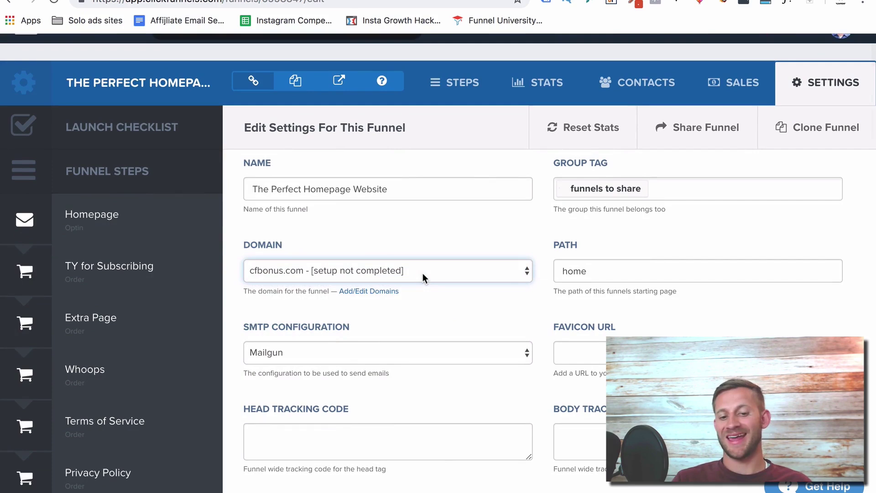
{"action": "scroll", "coordinate": [576, 403], "scroll_direction": "down", "scroll_amount": 20}
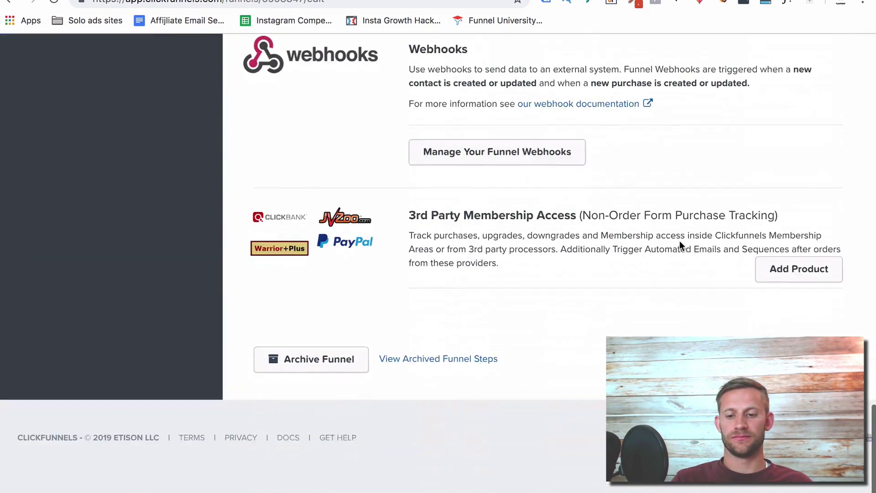
{"action": "scroll", "coordinate": [481, 289], "scroll_direction": "up", "scroll_amount": 20}
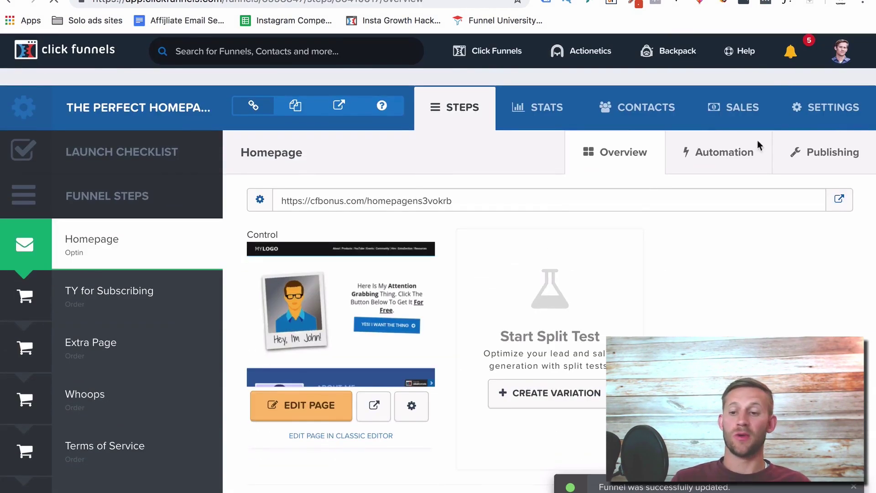
{"action": "left_click", "coordinate": [831, 55]}
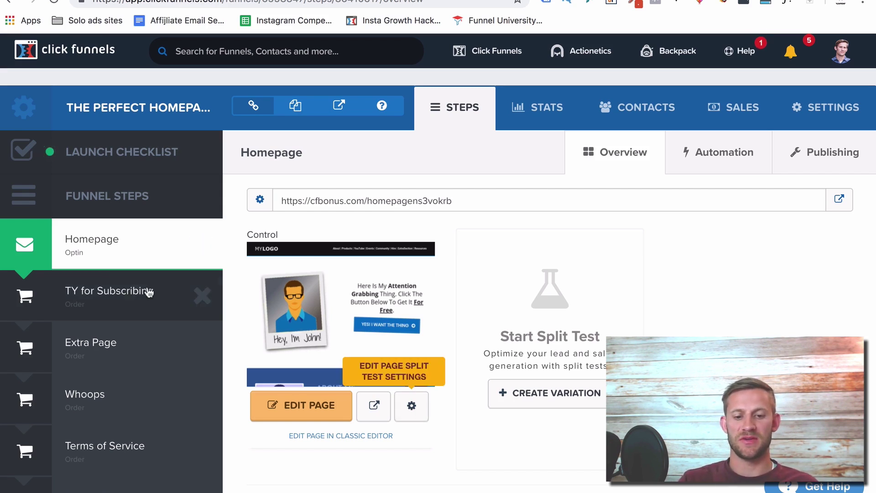
Change the Homepage page path from home-1 to home and save it.
{"action": "left_click", "coordinate": [411, 407]}
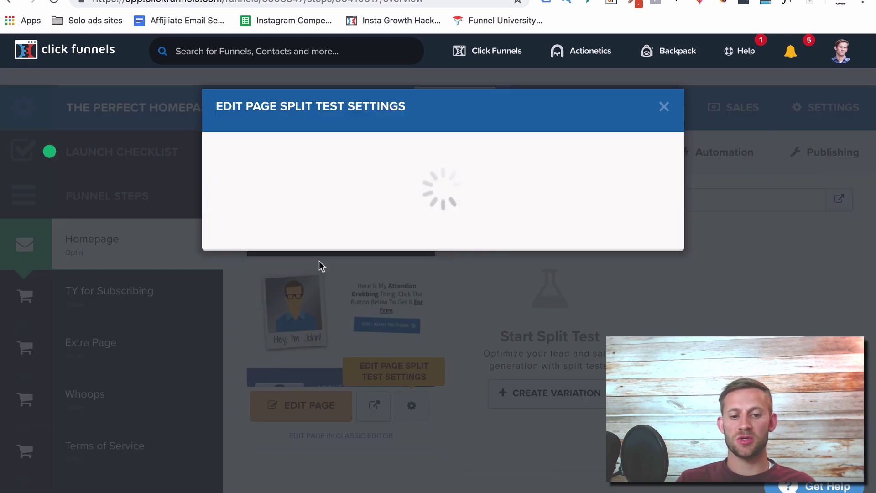
{"action": "left_click_drag", "start_coordinate": [271, 263], "coordinate": [206, 248]}
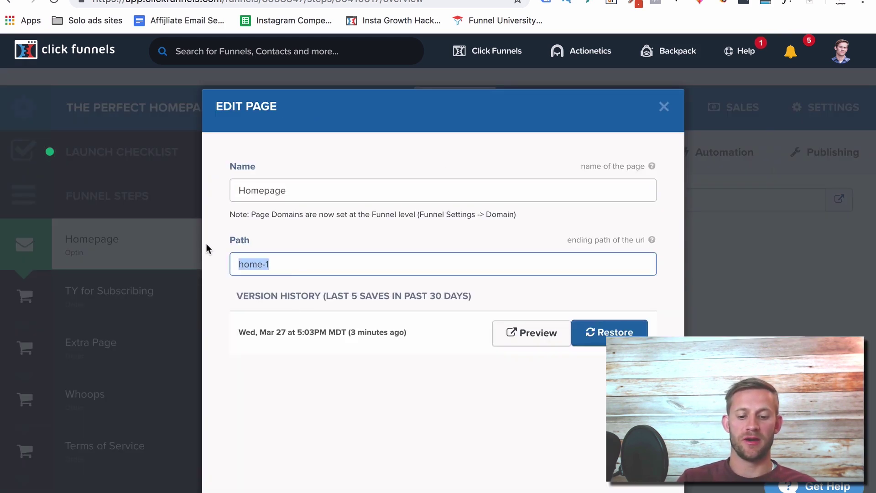
{"action": "type", "text": "home"}
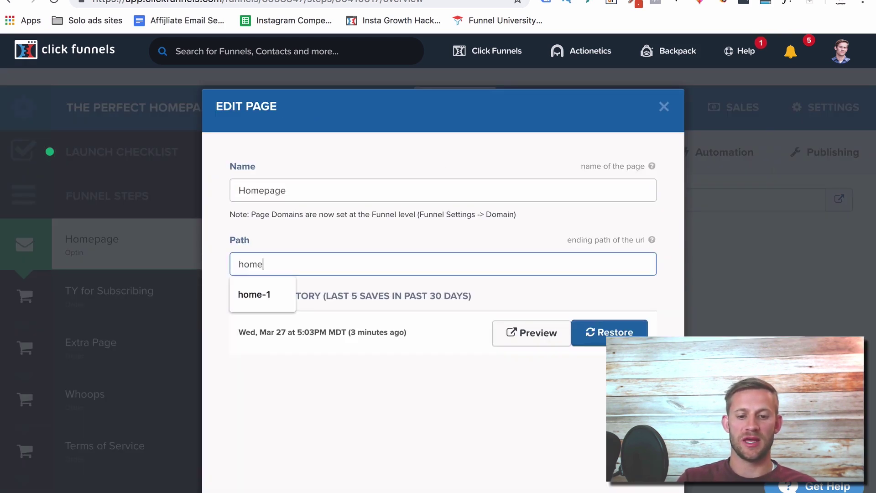
{"action": "left_click", "coordinate": [600, 339]}
{"action": "scroll", "coordinate": [592, 332], "scroll_direction": "down", "scroll_amount": 4}
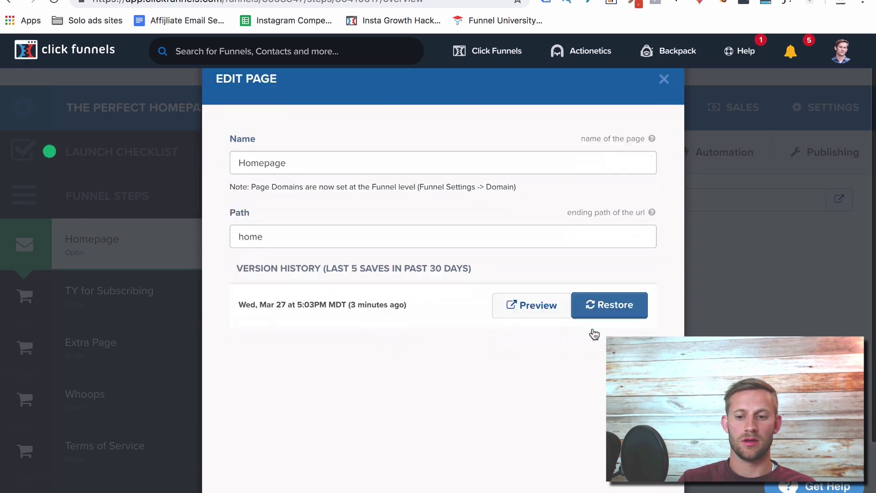
{"action": "left_click", "coordinate": [588, 417]}
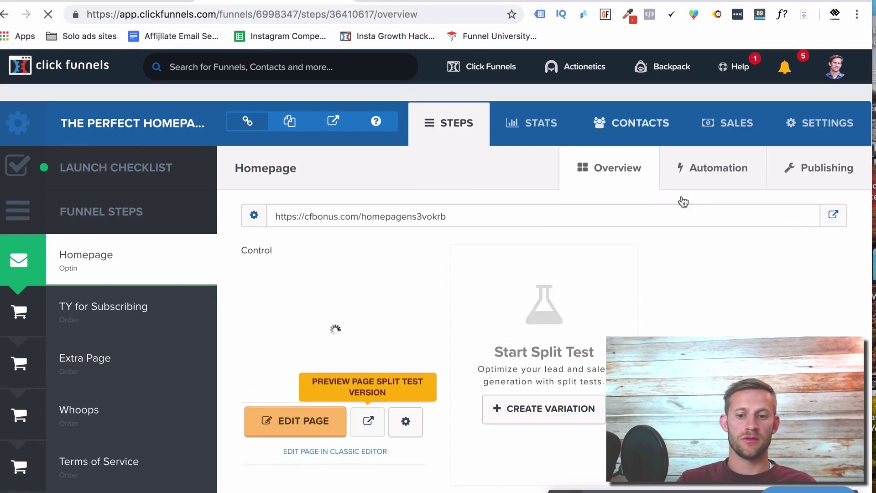
Verify the live page loads at cfbonus.com/home and recheck the saved path.
{"action": "left_click", "coordinate": [836, 200]}
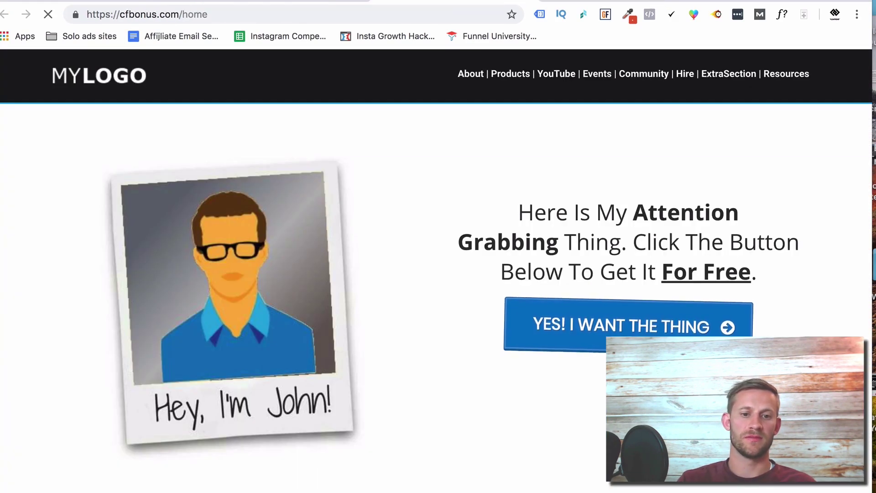
{"action": "left_click", "coordinate": [269, 2]}
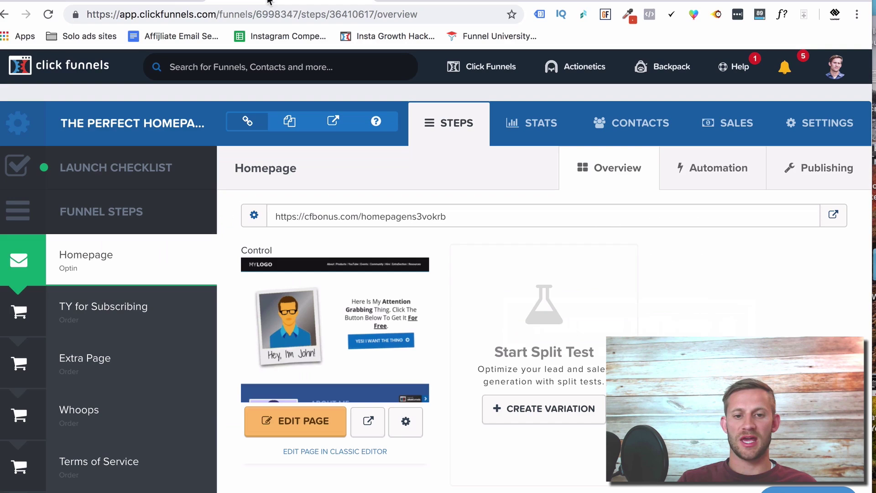
{"action": "left_click", "coordinate": [405, 421]}
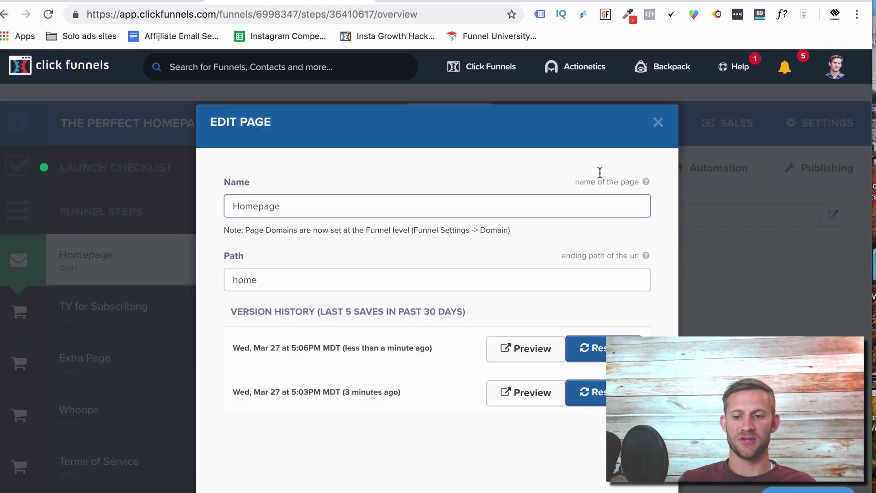
{"action": "left_click", "coordinate": [658, 122]}
{"action": "scroll", "coordinate": [176, 364], "scroll_direction": "down", "scroll_amount": 5}
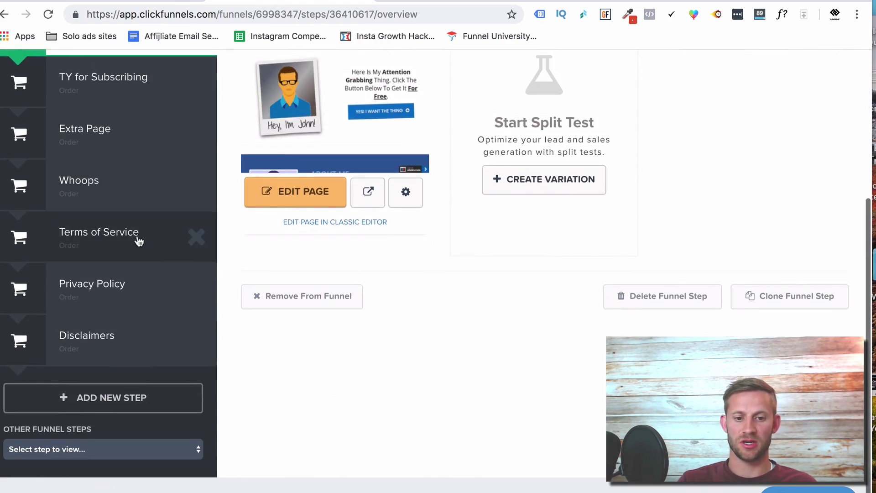
{"action": "left_click", "coordinate": [137, 242]}
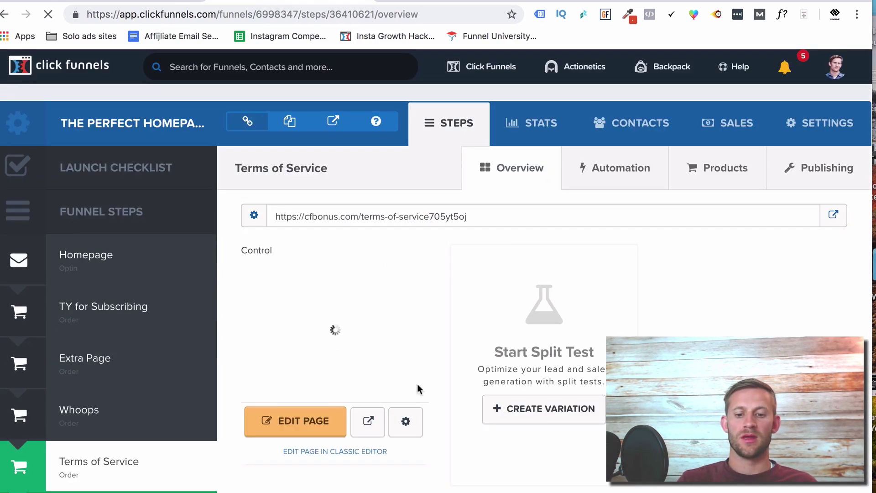
{"action": "left_click", "coordinate": [405, 420]}
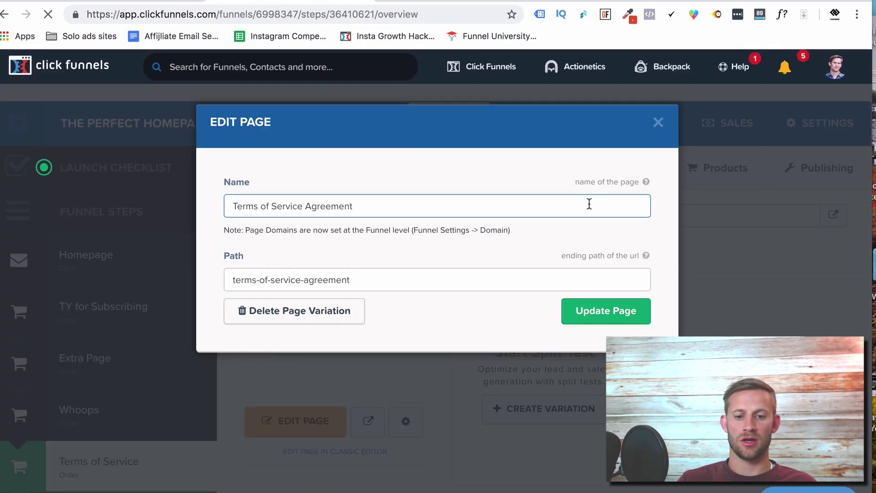
{"action": "left_click", "coordinate": [658, 122]}
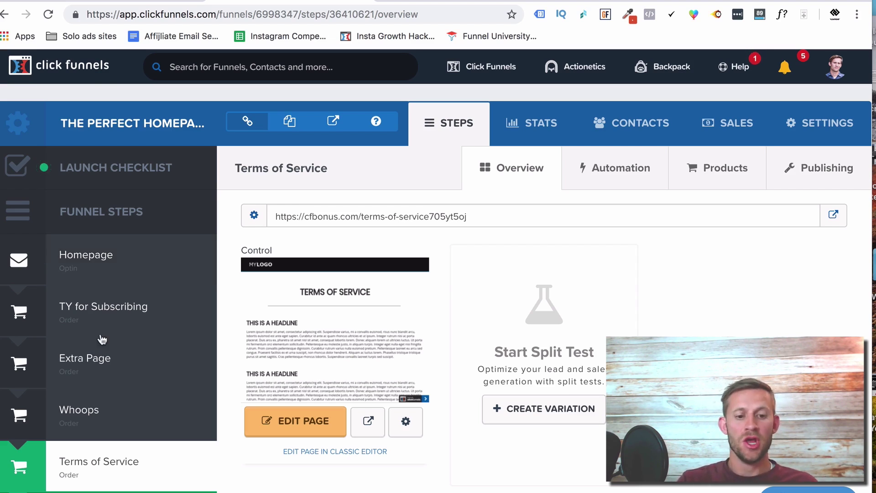
{"action": "left_click", "coordinate": [95, 274]}
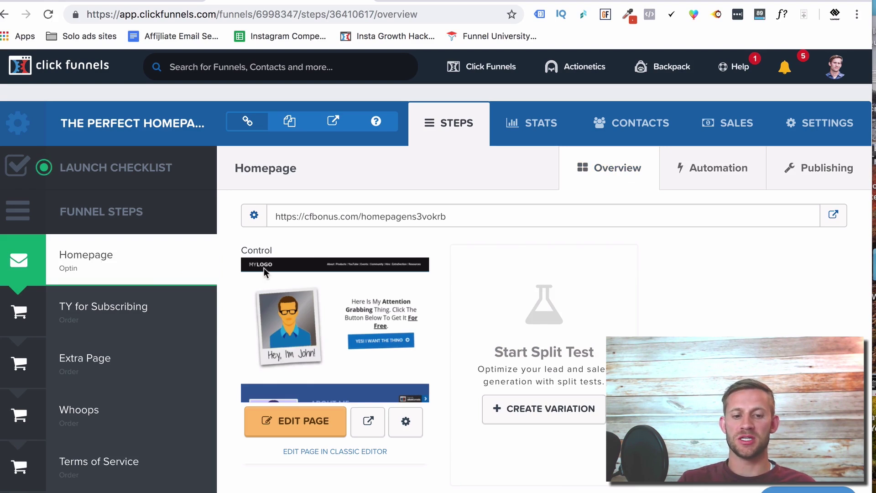
{"action": "scroll", "coordinate": [98, 319], "scroll_direction": "down", "scroll_amount": 5}
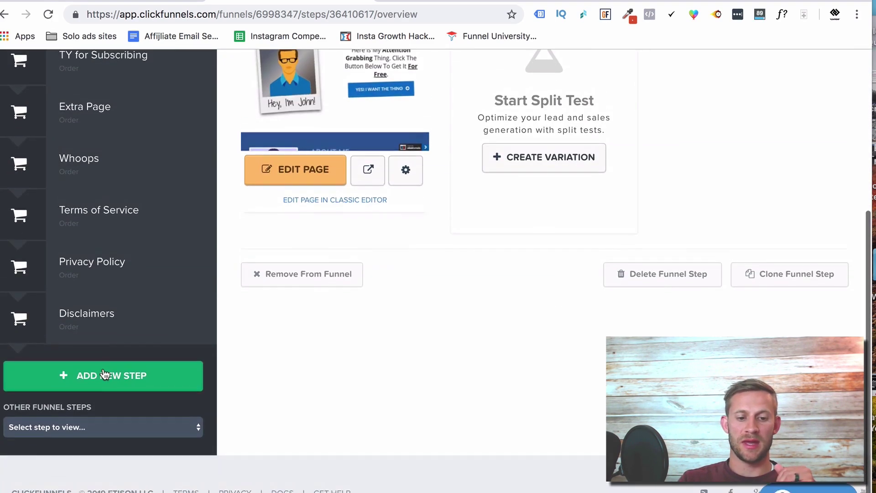
{"action": "scroll", "coordinate": [127, 291], "scroll_direction": "up", "scroll_amount": 5}
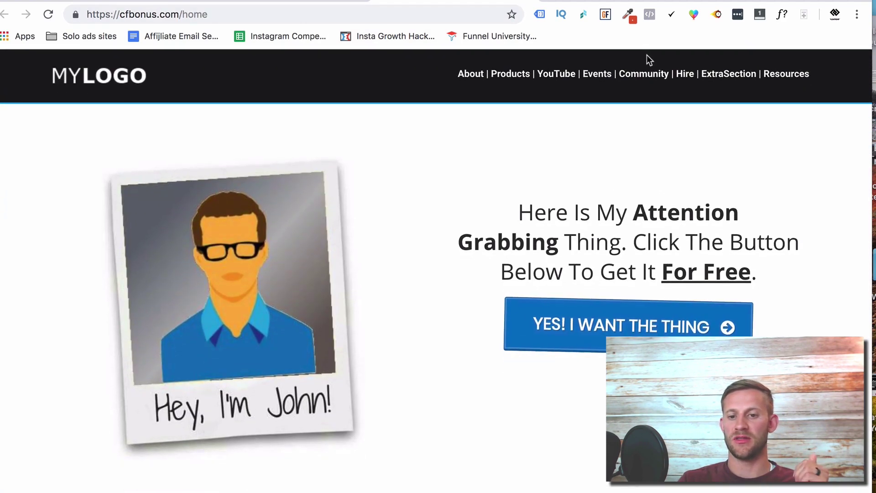
{"action": "left_click", "coordinate": [569, 74]}
{"action": "scroll", "coordinate": [610, 89], "scroll_direction": "up", "scroll_amount": 10}
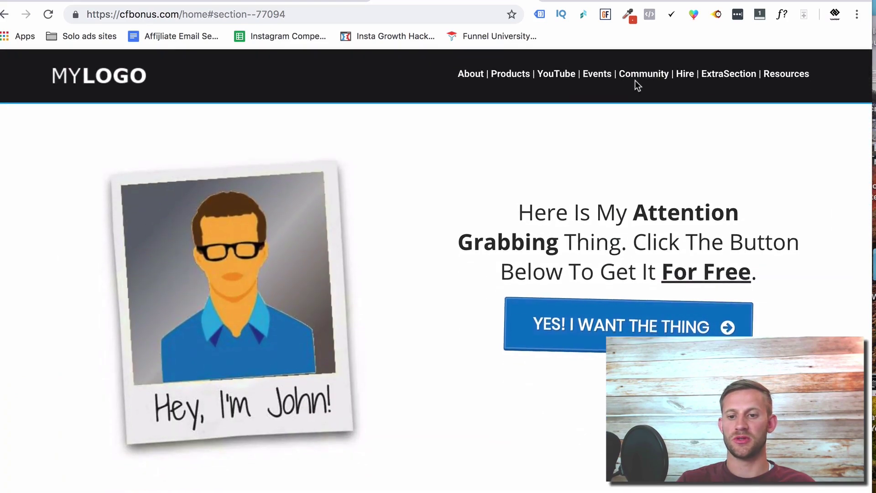
{"action": "left_click", "coordinate": [644, 78]}
{"action": "scroll", "coordinate": [587, 333], "scroll_direction": "down", "scroll_amount": 15}
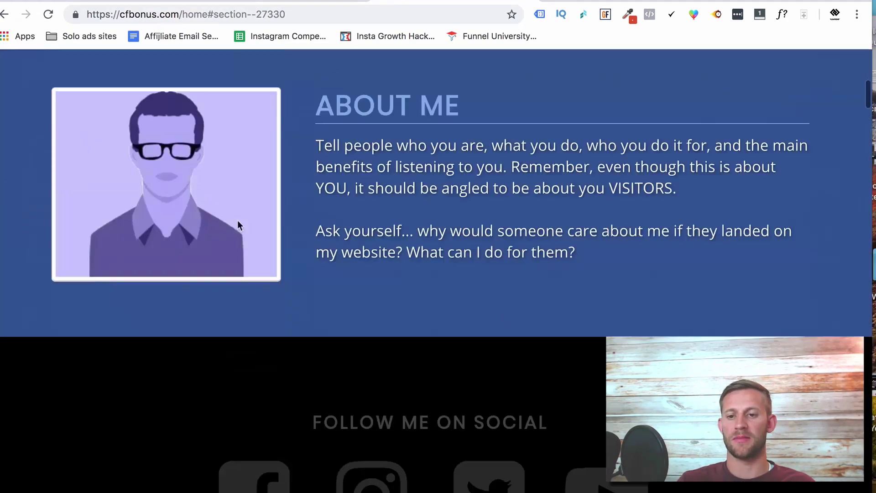
{"action": "left_click", "coordinate": [265, 4]}
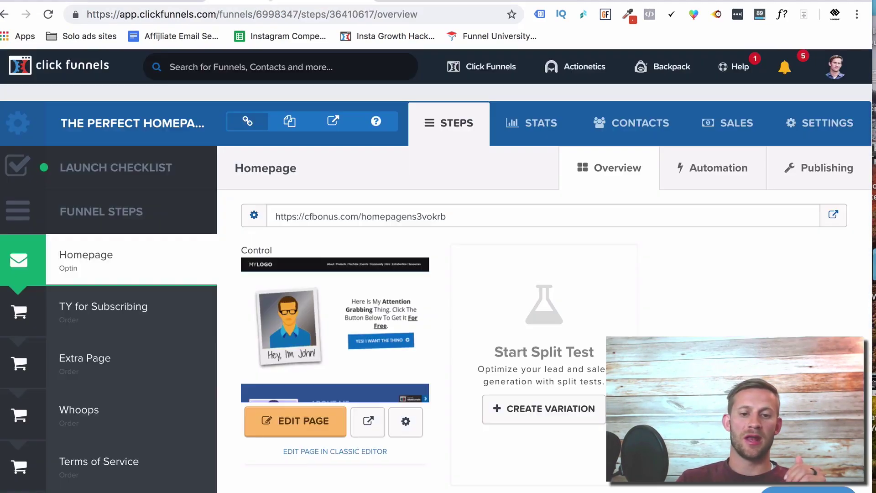
{"action": "scroll", "coordinate": [41, 377], "scroll_direction": "down", "scroll_amount": 6}
{"action": "scroll", "coordinate": [172, 303], "scroll_direction": "up", "scroll_amount": 5}
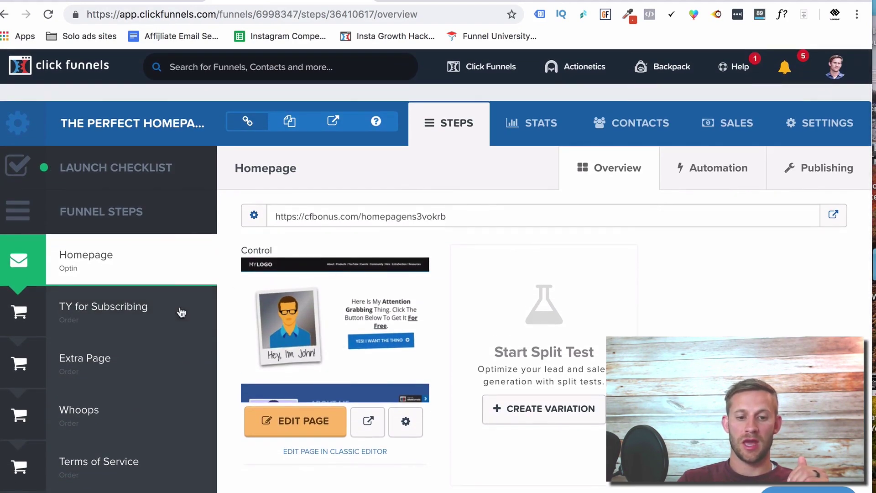
Copy the Terms of Service page URL, then go back to the Homepage step.
{"action": "left_click", "coordinate": [86, 462]}
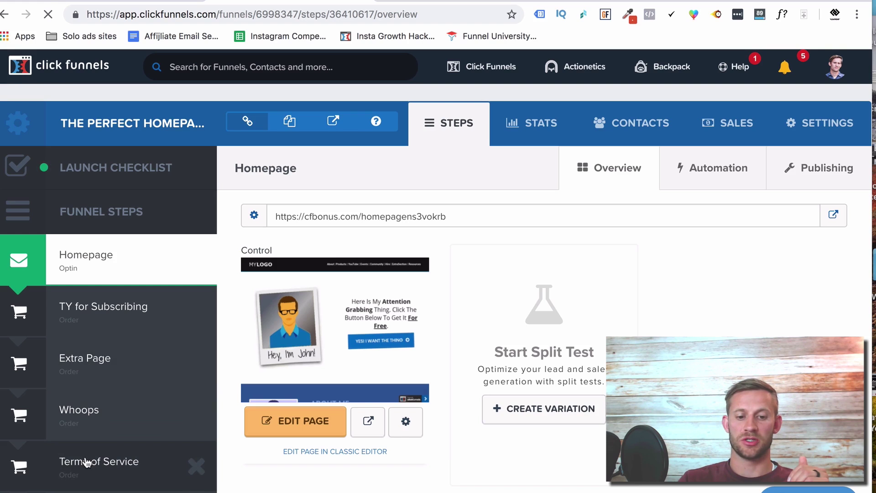
{"action": "left_click", "coordinate": [393, 214]}
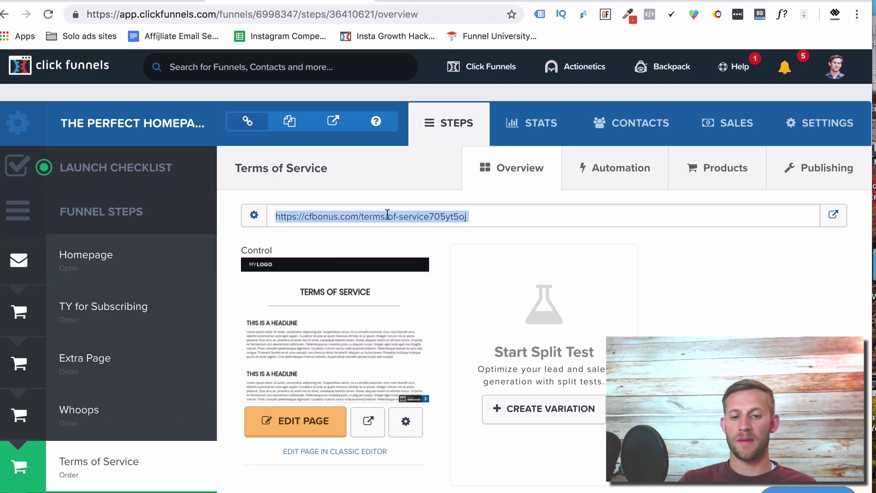
{"action": "left_click", "coordinate": [121, 254]}
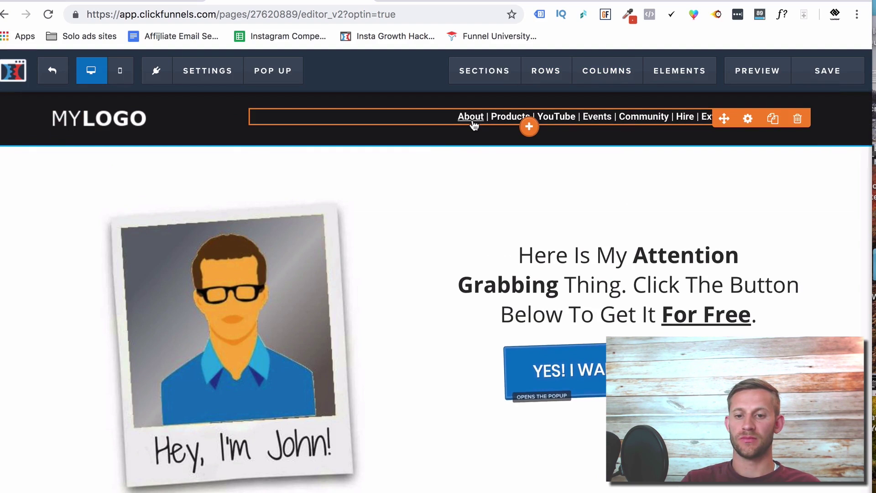
Point the header menu's Hire link to the pasted Terms of Service URL.
{"action": "left_click", "coordinate": [458, 125]}
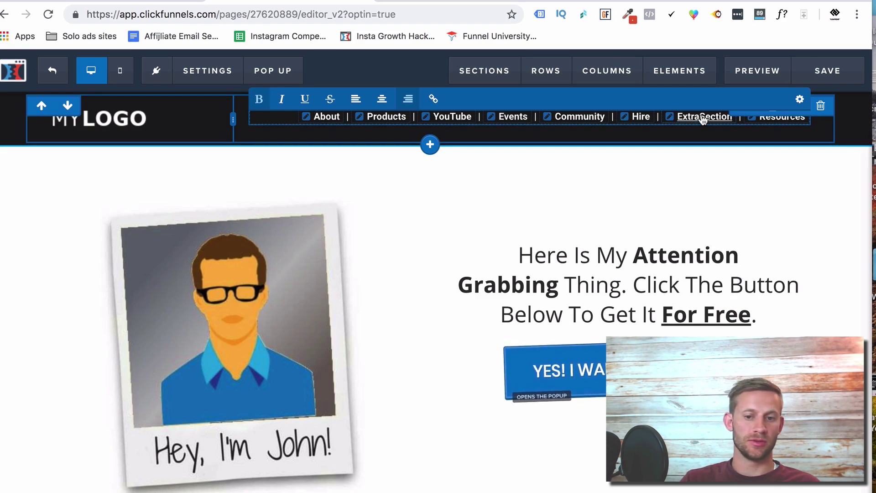
{"action": "left_click", "coordinate": [641, 118]}
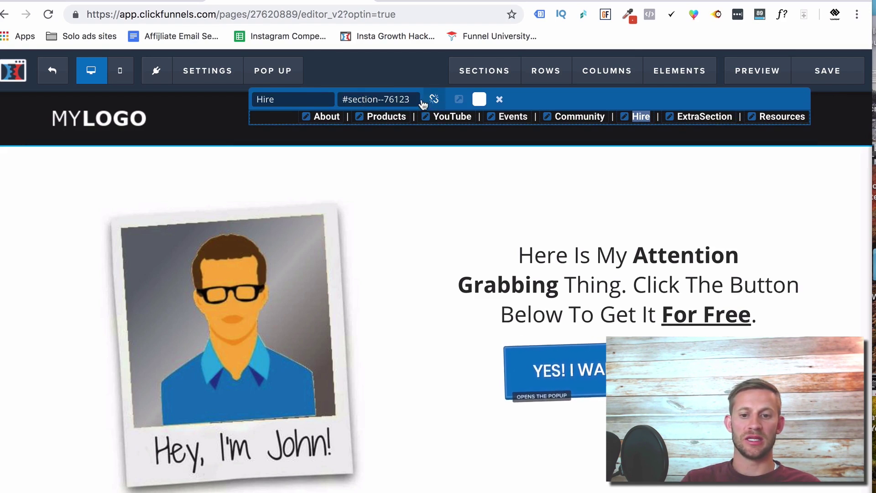
{"action": "double_click", "coordinate": [400, 99]}
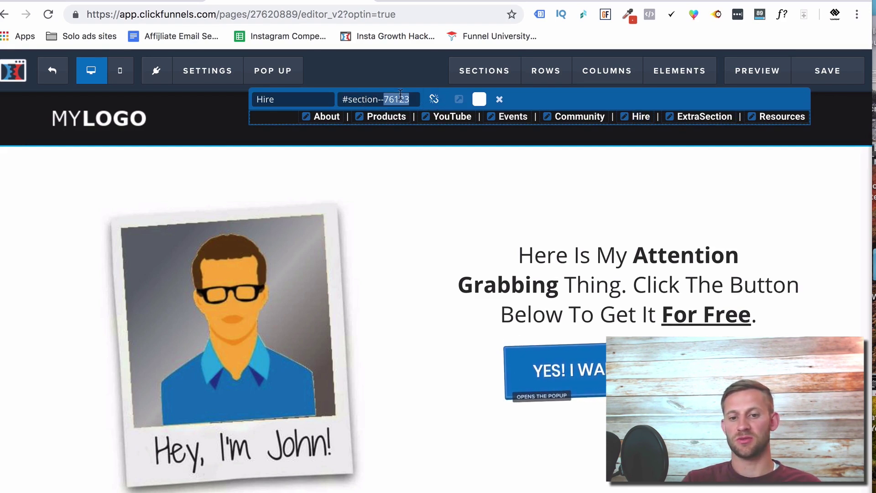
{"action": "key", "text": "ctrl+a"}
{"action": "key", "text": "ctrl+v"}
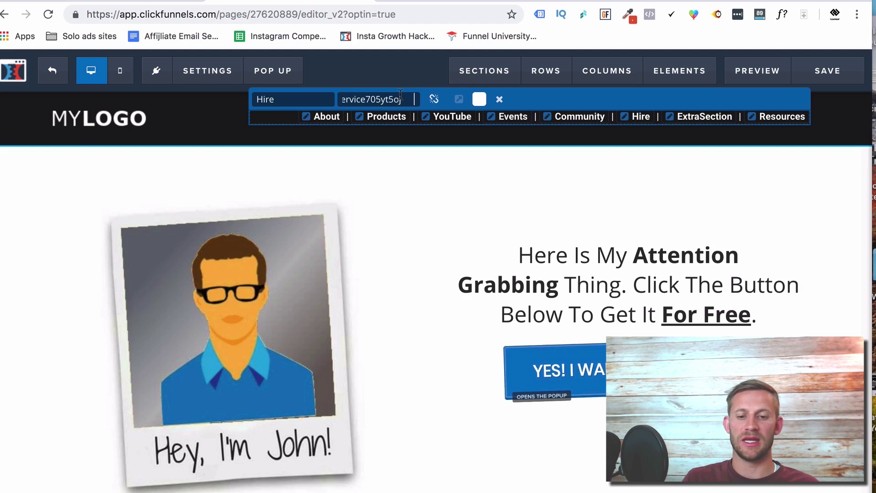
{"action": "left_click_drag", "start_coordinate": [388, 99], "coordinate": [336, 99]}
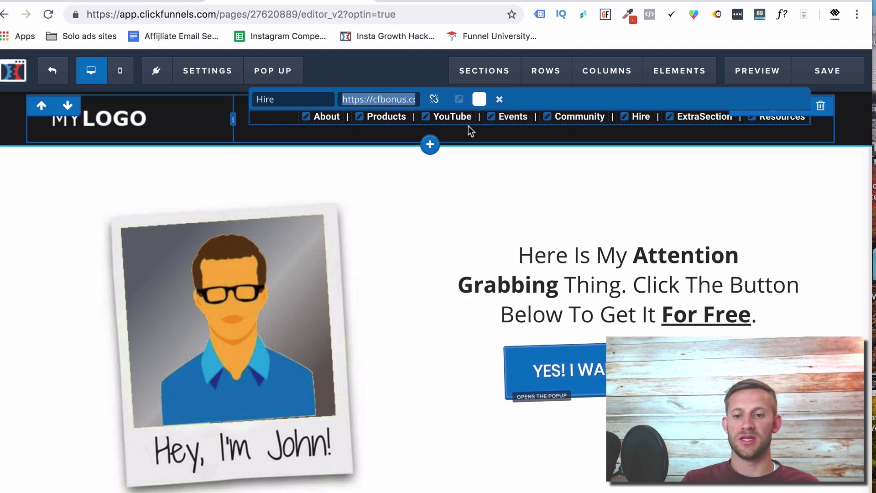
{"action": "left_click", "coordinate": [600, 117]}
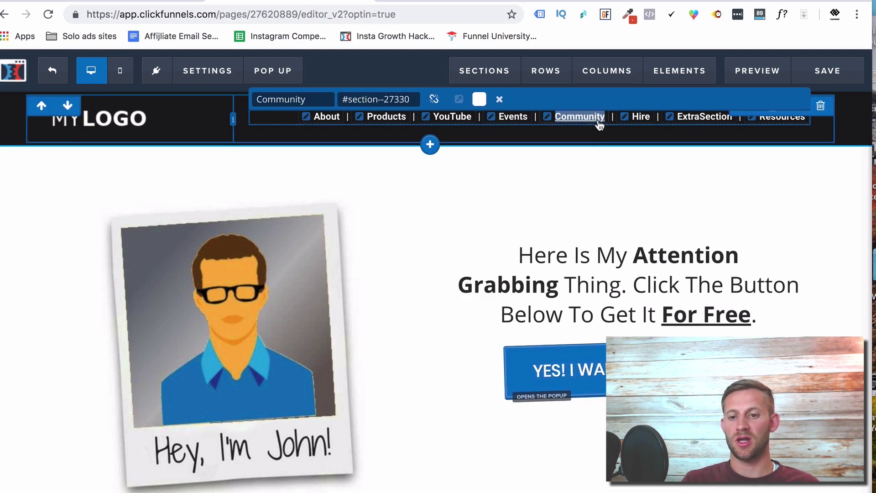
{"action": "double_click", "coordinate": [304, 99]}
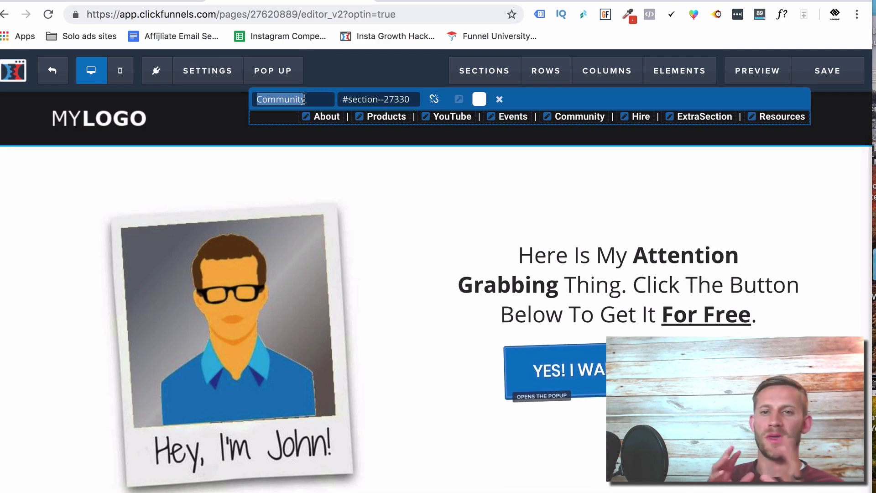
{"action": "left_click", "coordinate": [477, 165]}
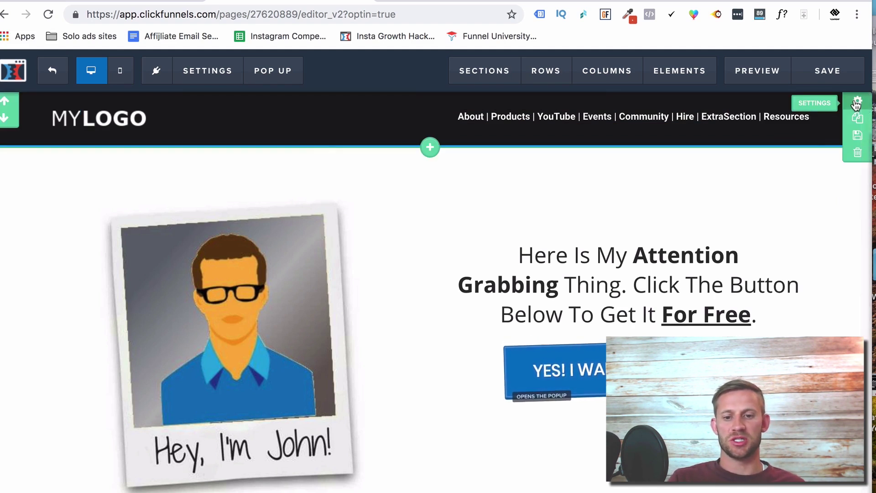
{"action": "left_click", "coordinate": [856, 102]}
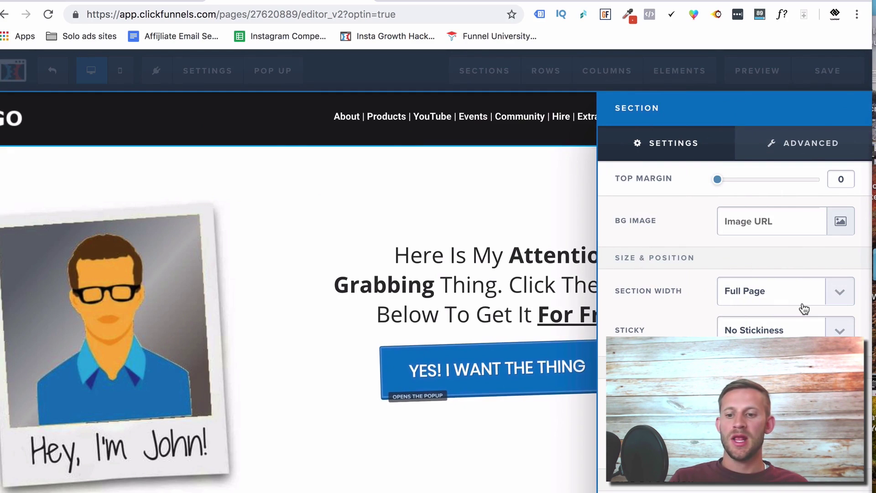
{"action": "left_click", "coordinate": [520, 182]}
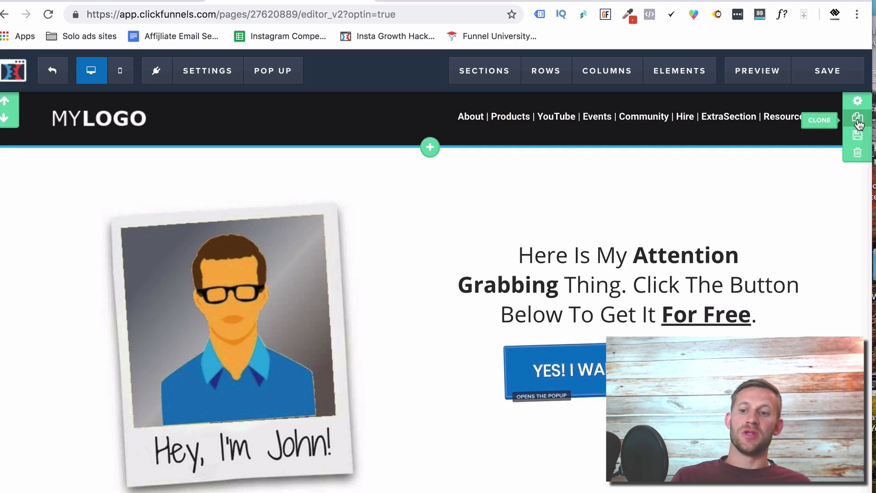
{"action": "left_click", "coordinate": [857, 120]}
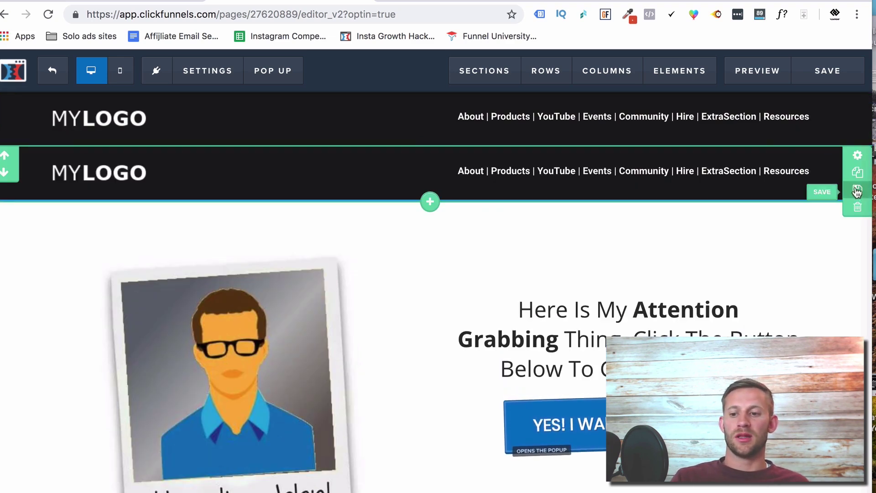
{"action": "left_click", "coordinate": [857, 208]}
{"action": "left_click", "coordinate": [548, 88]}
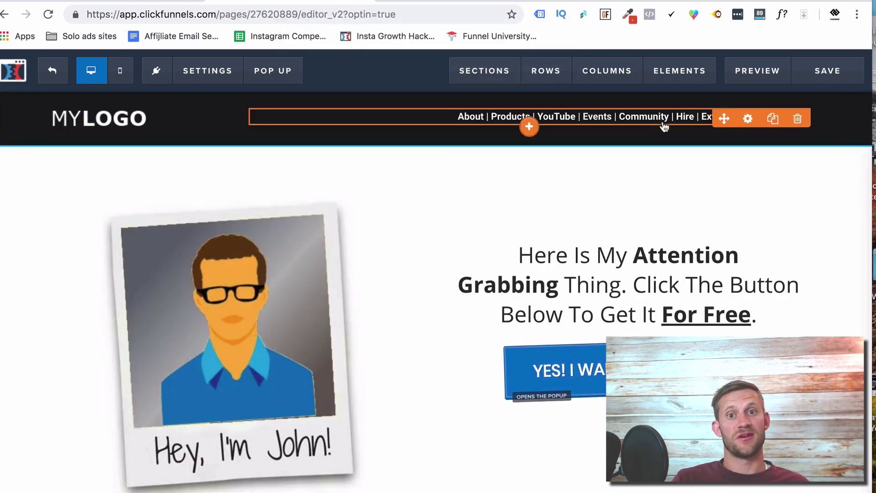
{"action": "mouse_move", "coordinate": [861, 104]}
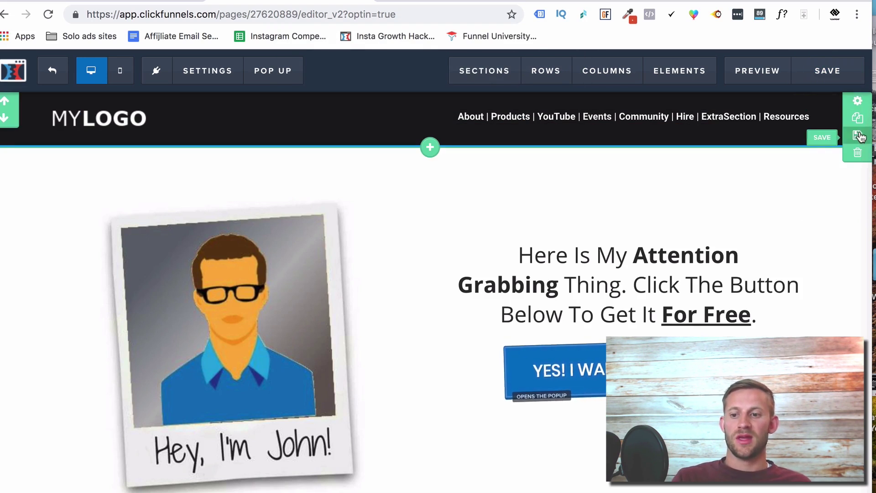
{"action": "left_click", "coordinate": [858, 134]}
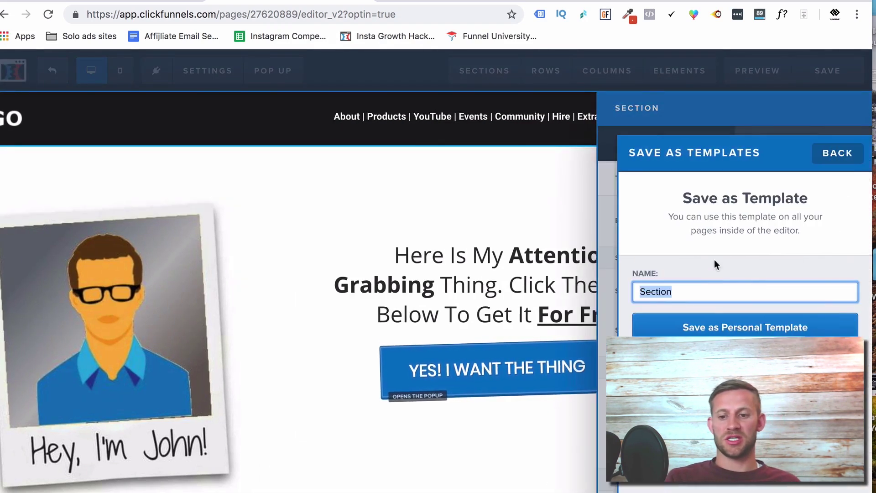
{"action": "left_click", "coordinate": [510, 205]}
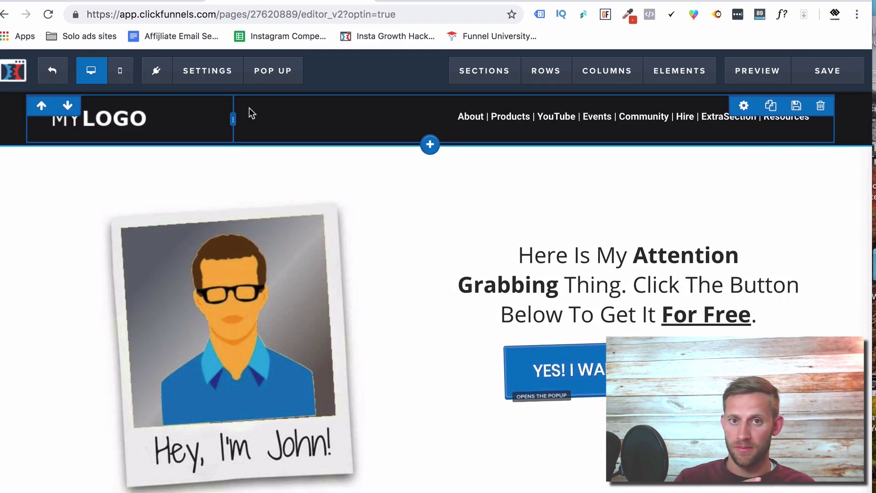
Exit the Homepage editor and open the Terms of Service page for editing.
{"action": "left_click", "coordinate": [54, 72]}
{"action": "key", "text": "Return"}
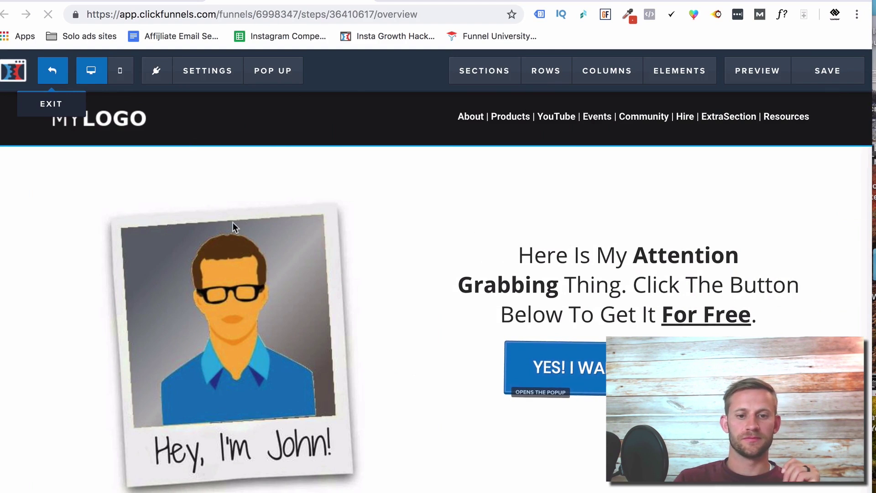
{"action": "scroll", "coordinate": [155, 346], "scroll_direction": "down", "scroll_amount": 3}
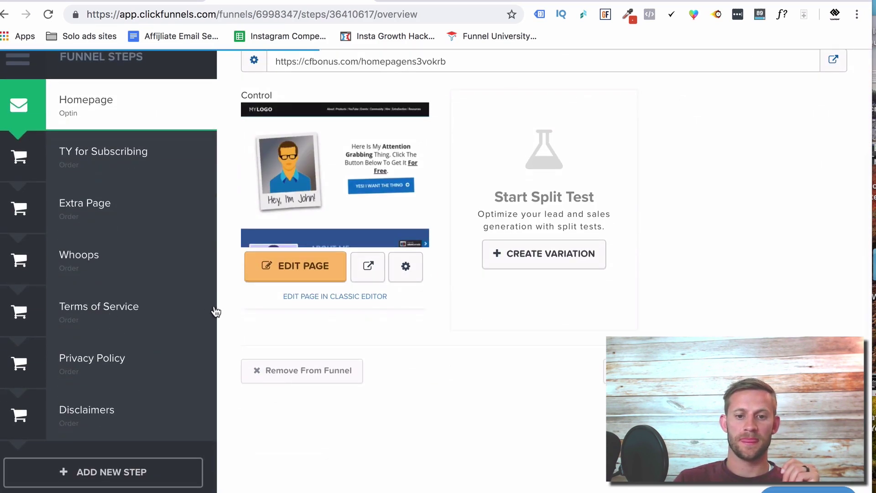
{"action": "left_click", "coordinate": [117, 309]}
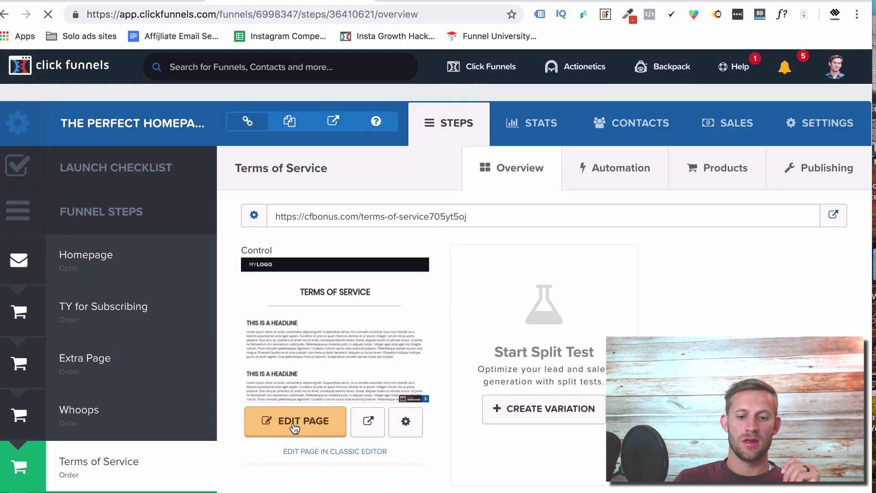
{"action": "left_click", "coordinate": [296, 426]}
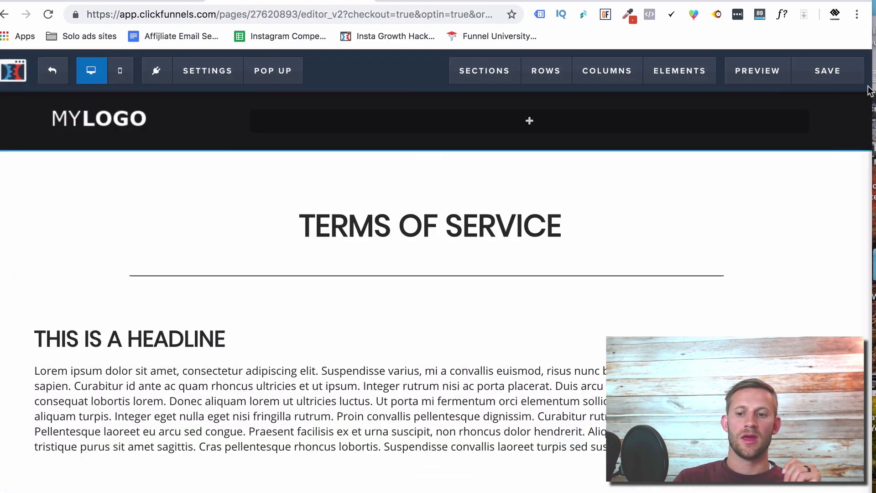
Delete the MYLOGO header and place the saved No Refunds Footer/Secure Payment section at top.
{"action": "left_click", "coordinate": [855, 153]}
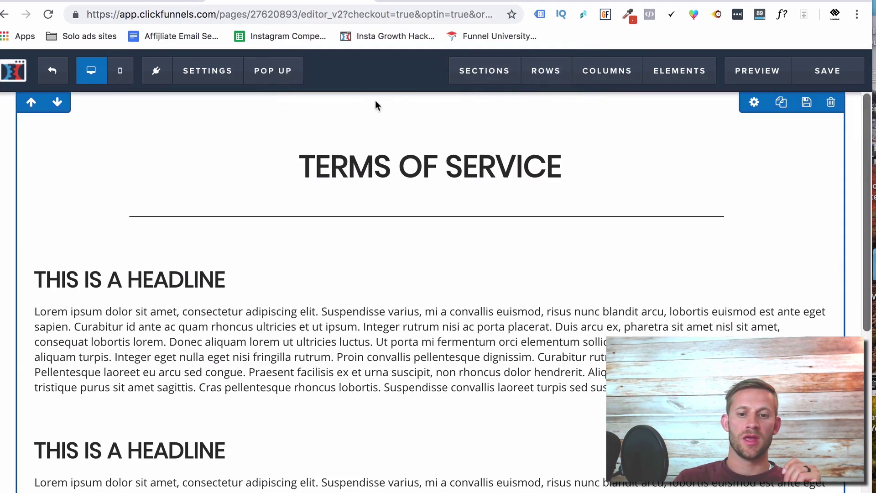
{"action": "mouse_move", "coordinate": [471, 82]}
{"action": "left_click", "coordinate": [472, 98]}
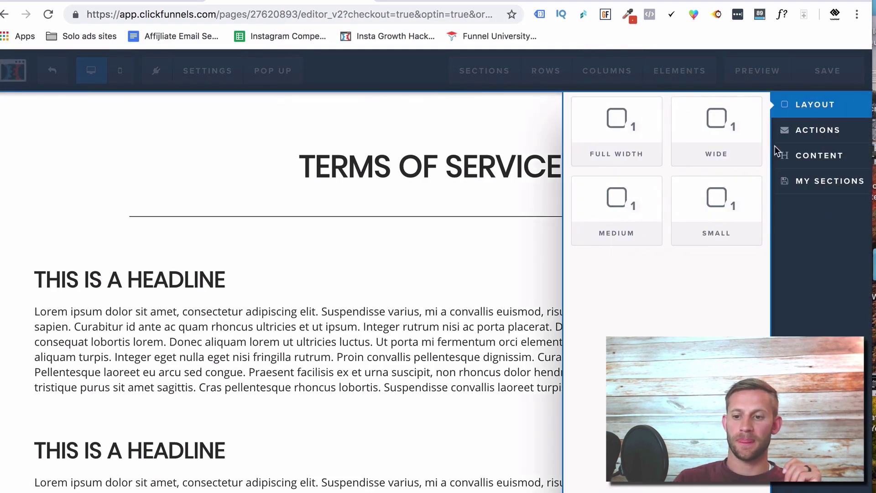
{"action": "left_click", "coordinate": [839, 183]}
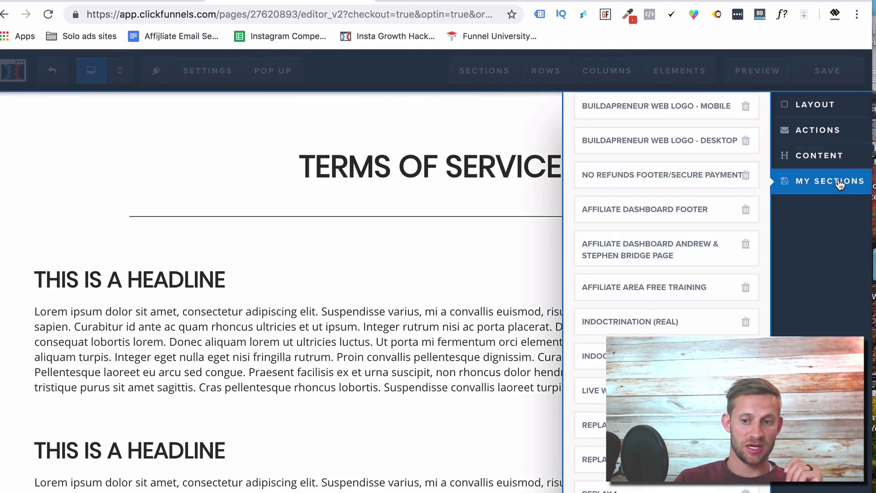
{"action": "scroll", "coordinate": [629, 207], "scroll_direction": "down", "scroll_amount": 10}
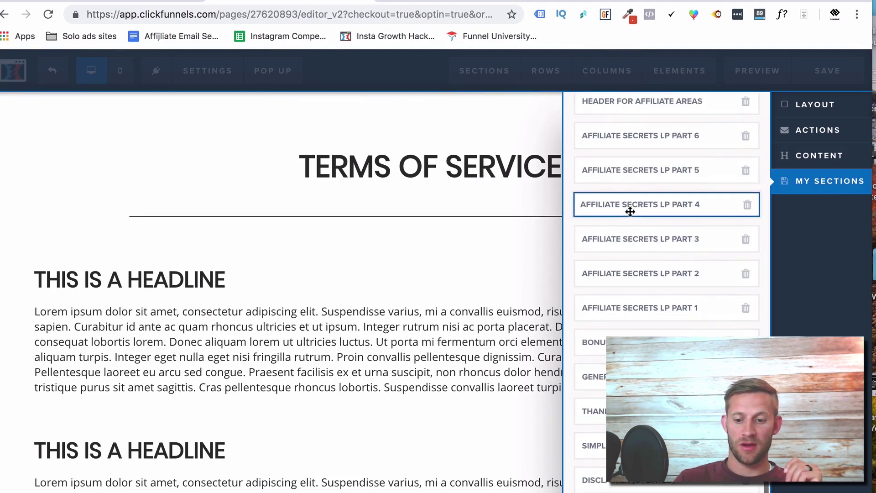
{"action": "scroll", "coordinate": [698, 319], "scroll_direction": "up", "scroll_amount": 4}
{"action": "scroll", "coordinate": [698, 320], "scroll_direction": "up", "scroll_amount": 5}
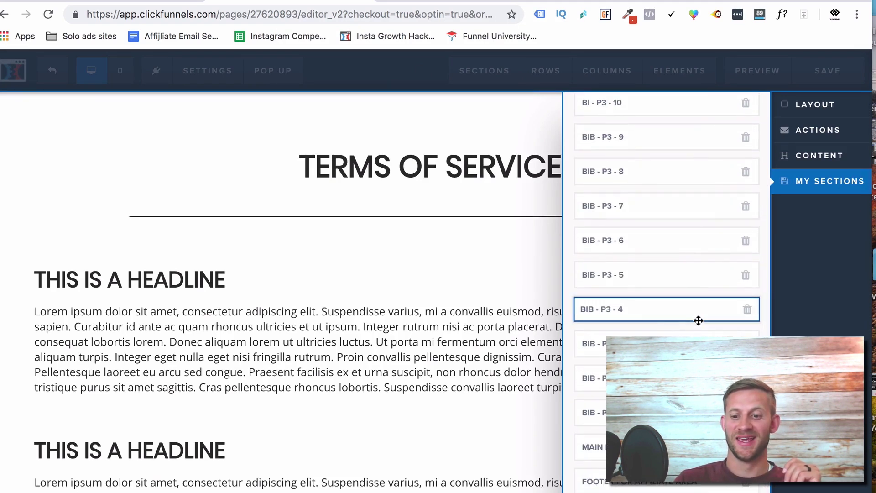
{"action": "scroll", "coordinate": [698, 320], "scroll_direction": "up", "scroll_amount": 5}
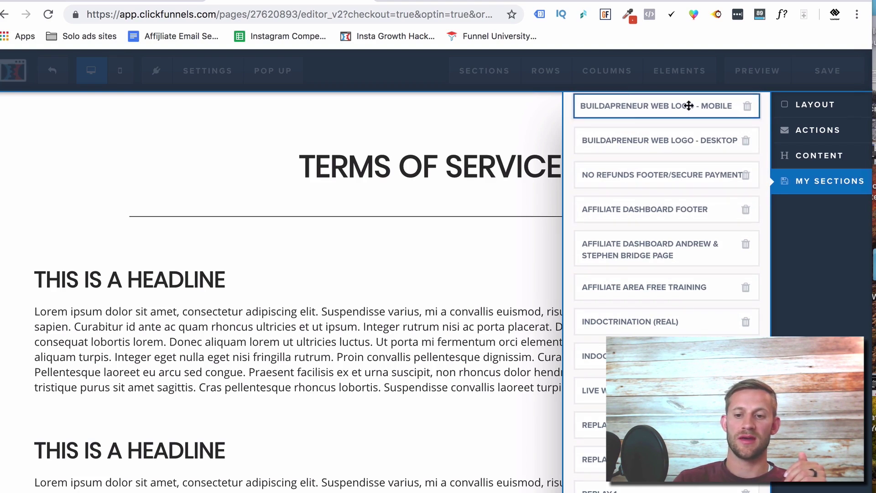
{"action": "left_click_drag", "start_coordinate": [688, 105], "coordinate": [436, 99]}
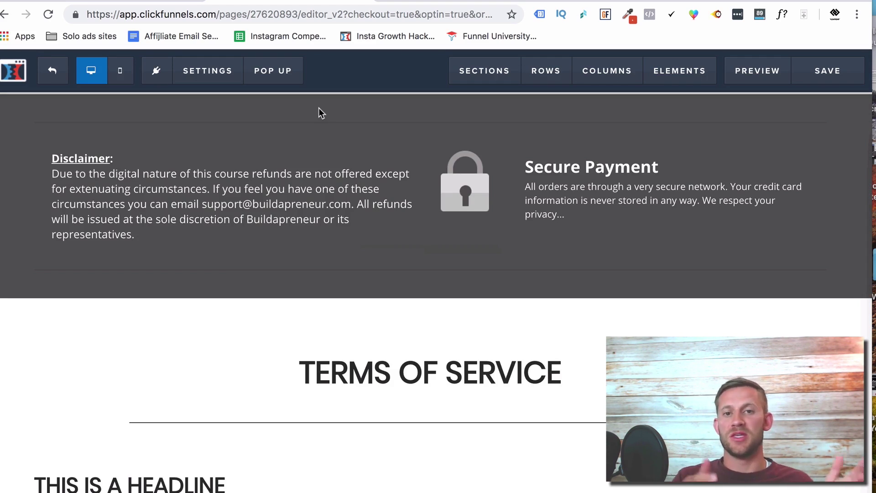
Leave the editor, confirming the Leave site prompt, and view the Terms of Service overview.
{"action": "left_click", "coordinate": [53, 70]}
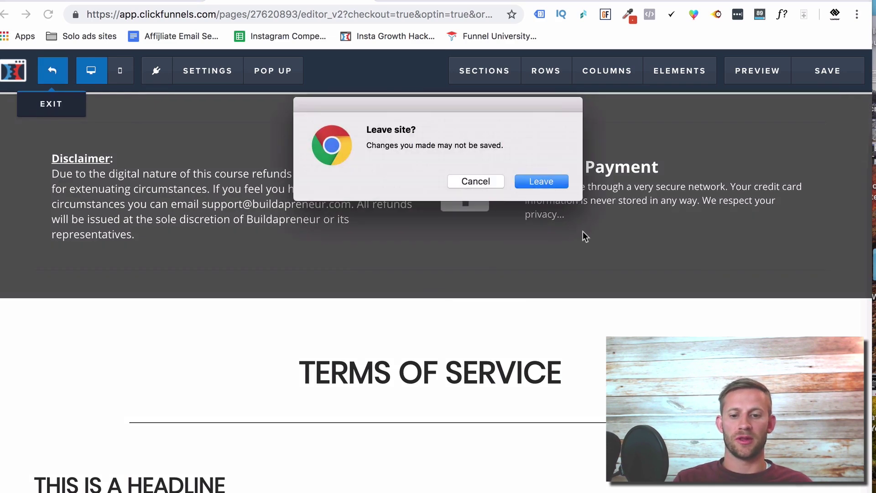
{"action": "left_click", "coordinate": [553, 179]}
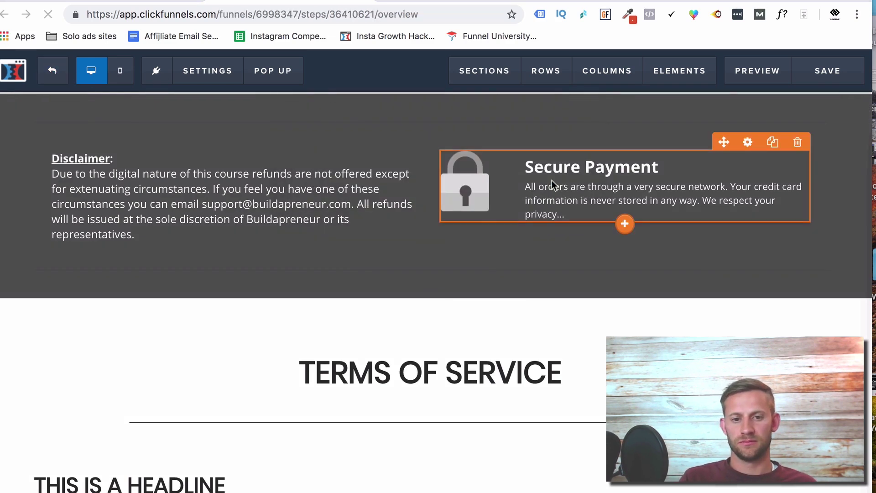
{"action": "scroll", "coordinate": [154, 287], "scroll_direction": "down", "scroll_amount": 2}
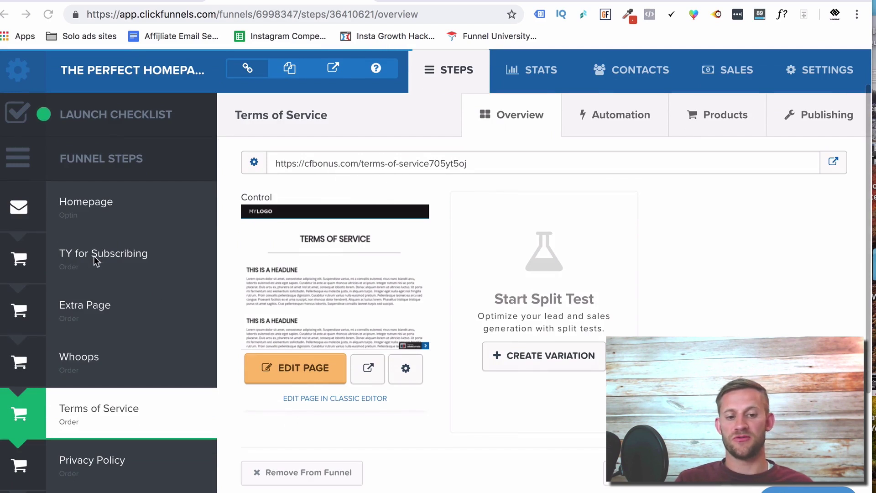
{"action": "scroll", "coordinate": [86, 327], "scroll_direction": "down", "scroll_amount": 1}
{"action": "scroll", "coordinate": [86, 327], "scroll_direction": "down", "scroll_amount": 1}
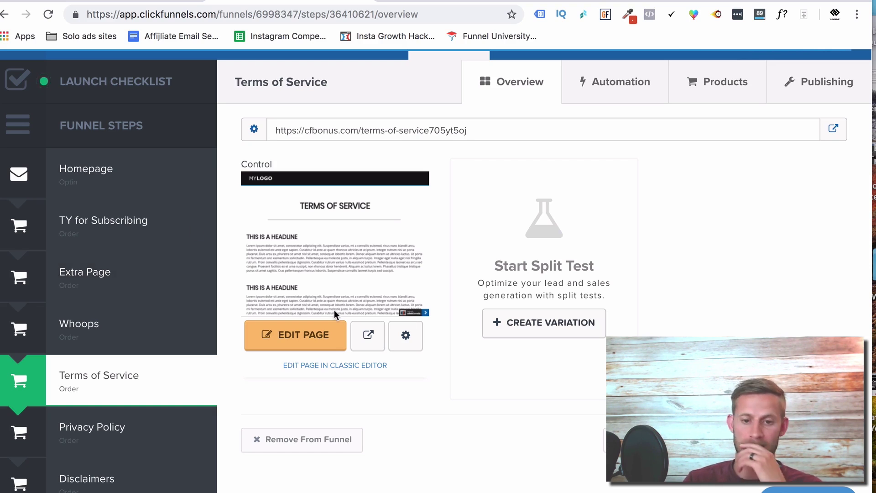
Open the cfbonus.com domain settings from the account menu's domain list.
{"action": "scroll", "coordinate": [547, 228], "scroll_direction": "up", "scroll_amount": 2}
{"action": "left_click", "coordinate": [837, 68]}
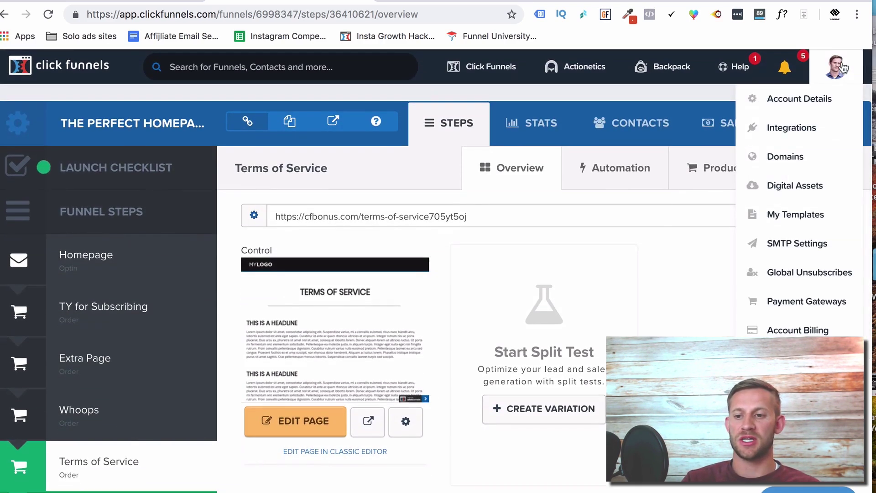
{"action": "left_click", "coordinate": [773, 156]}
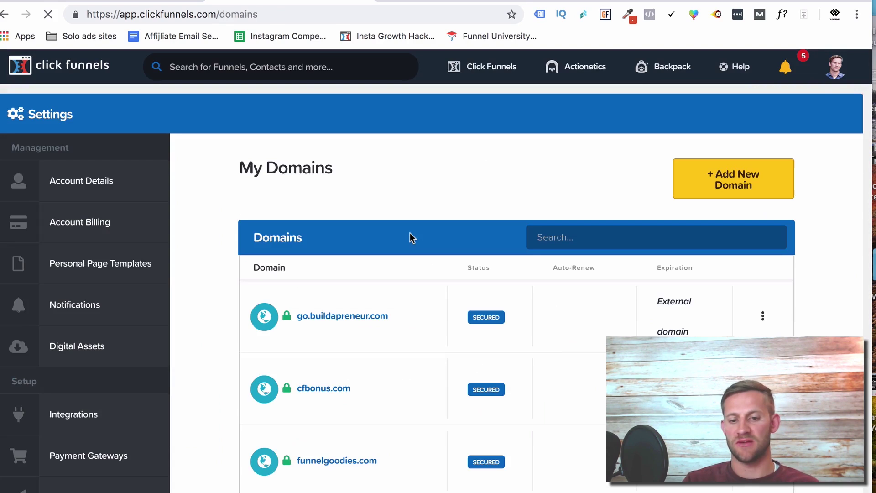
{"action": "scroll", "coordinate": [388, 327], "scroll_direction": "down", "scroll_amount": 2}
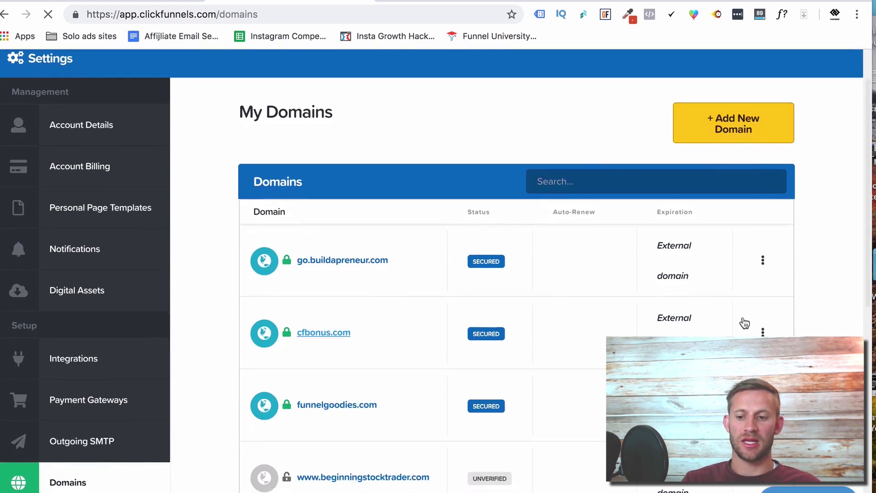
{"action": "left_click", "coordinate": [762, 332]}
{"action": "left_click", "coordinate": [507, 333]}
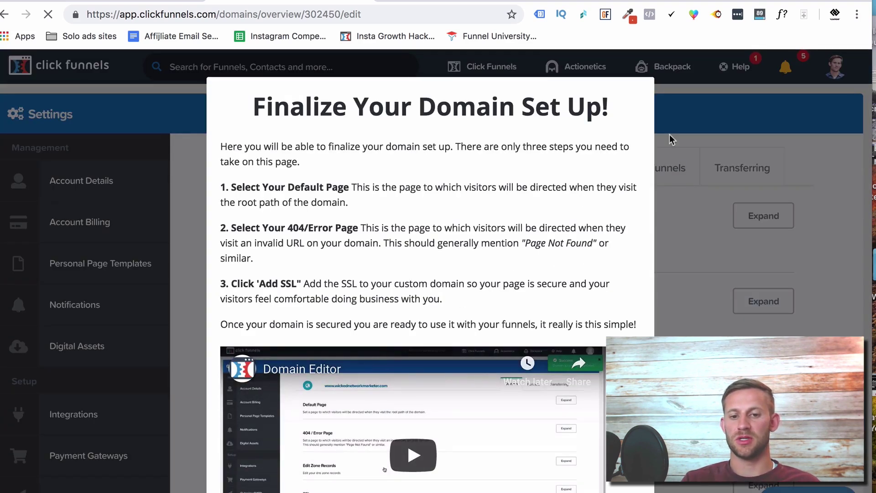
{"action": "scroll", "coordinate": [659, 221], "scroll_direction": "down", "scroll_amount": 3}
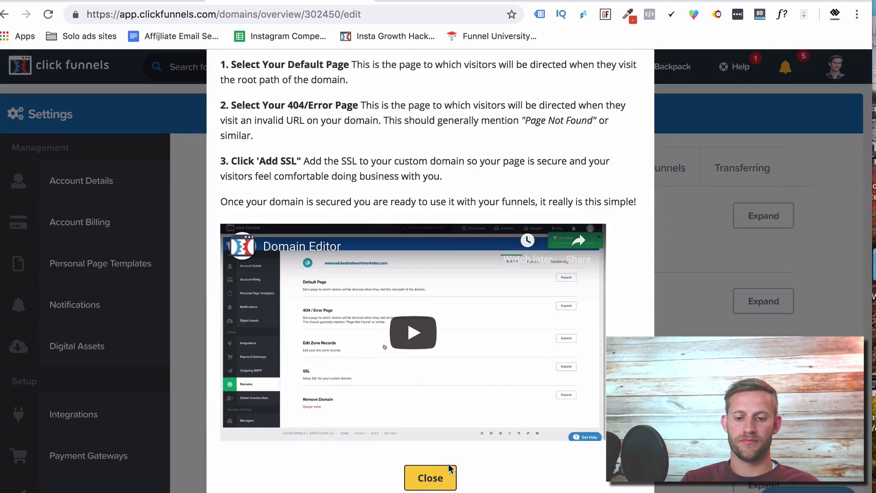
{"action": "left_click", "coordinate": [449, 468]}
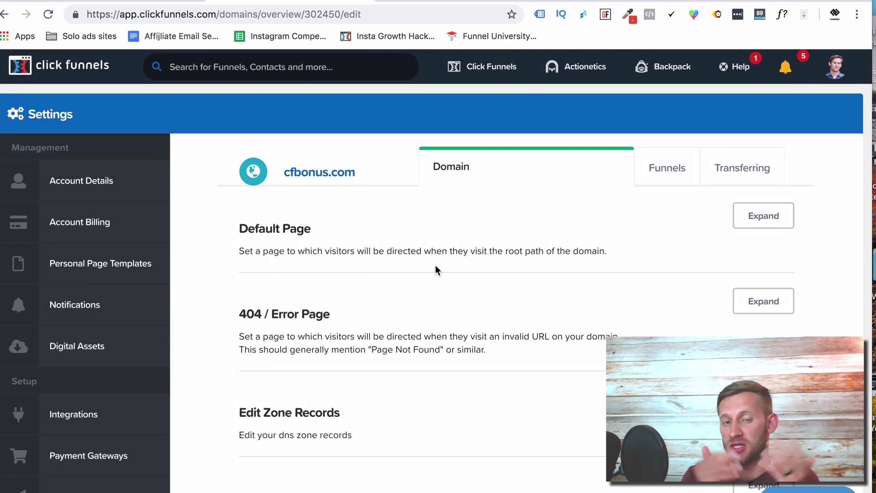
Set the root URL default page to Affiliate Landing Pages for CF Products / ClickFunnels.
{"action": "left_click", "coordinate": [748, 221]}
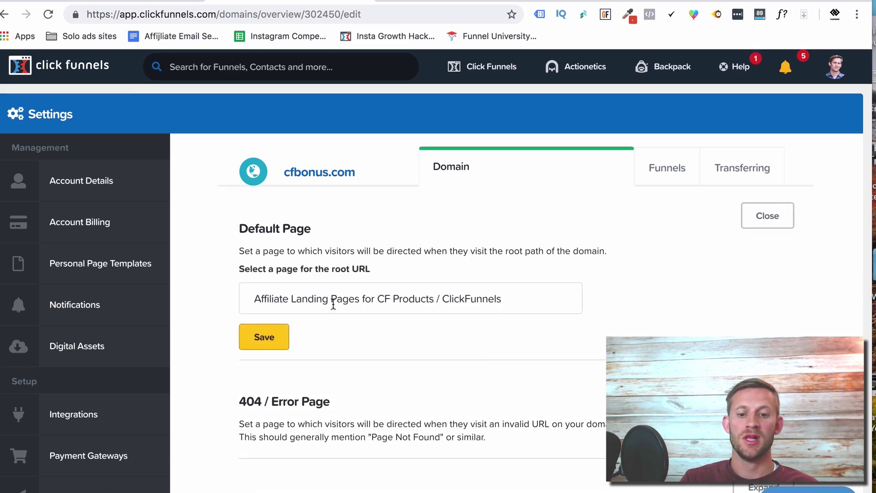
{"action": "left_click", "coordinate": [358, 299]}
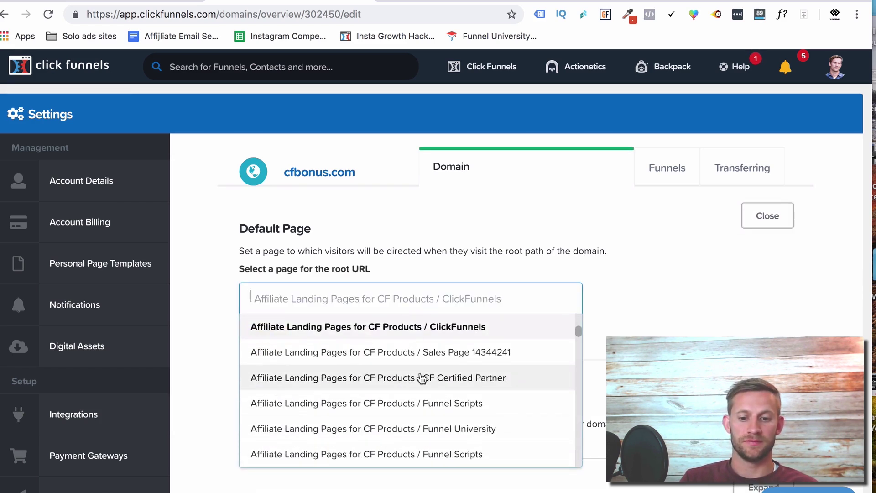
{"action": "scroll", "coordinate": [421, 378], "scroll_direction": "down", "scroll_amount": 10}
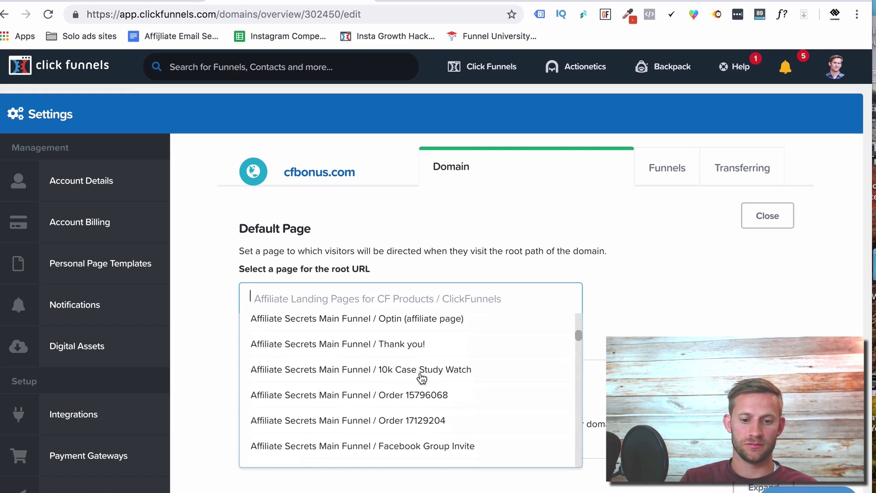
{"action": "scroll", "coordinate": [421, 378], "scroll_direction": "down", "scroll_amount": 12}
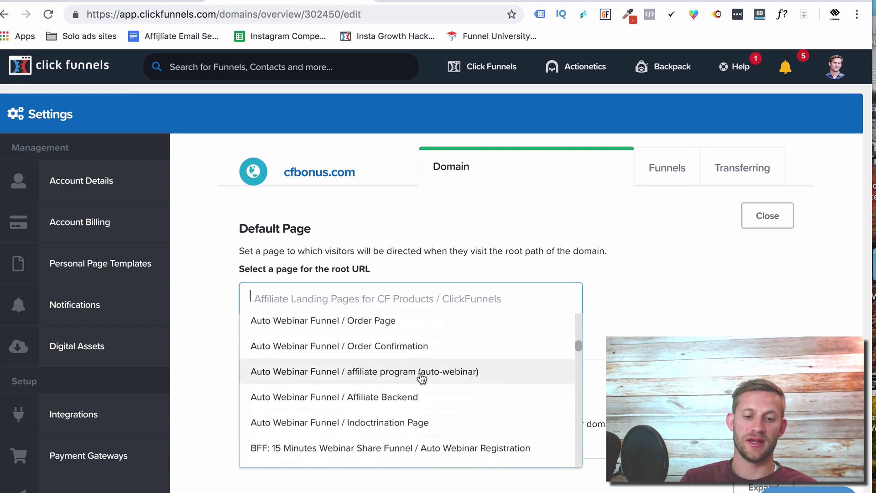
{"action": "scroll", "coordinate": [421, 378], "scroll_direction": "down", "scroll_amount": 12}
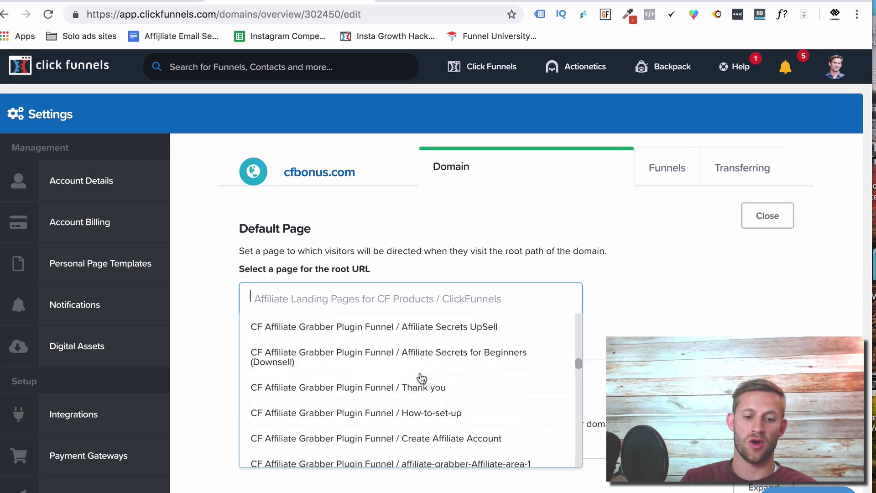
{"action": "scroll", "coordinate": [422, 378], "scroll_direction": "down", "scroll_amount": 12}
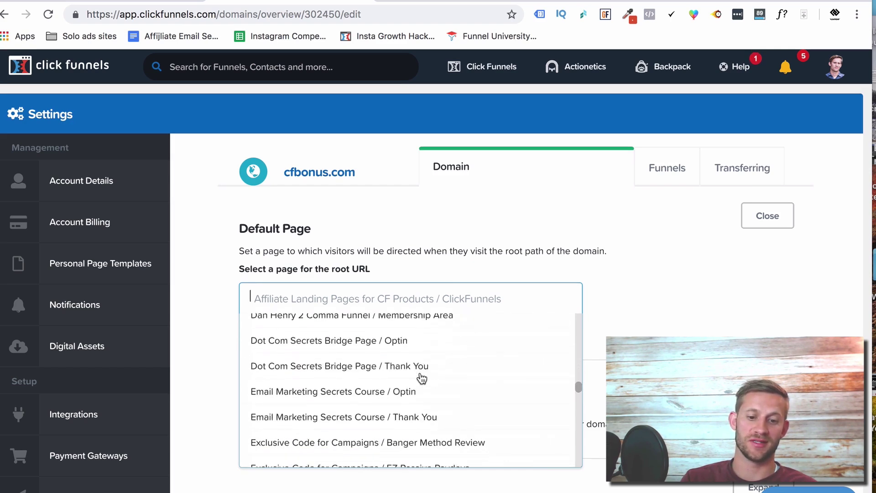
{"action": "scroll", "coordinate": [421, 378], "scroll_direction": "down", "scroll_amount": 12}
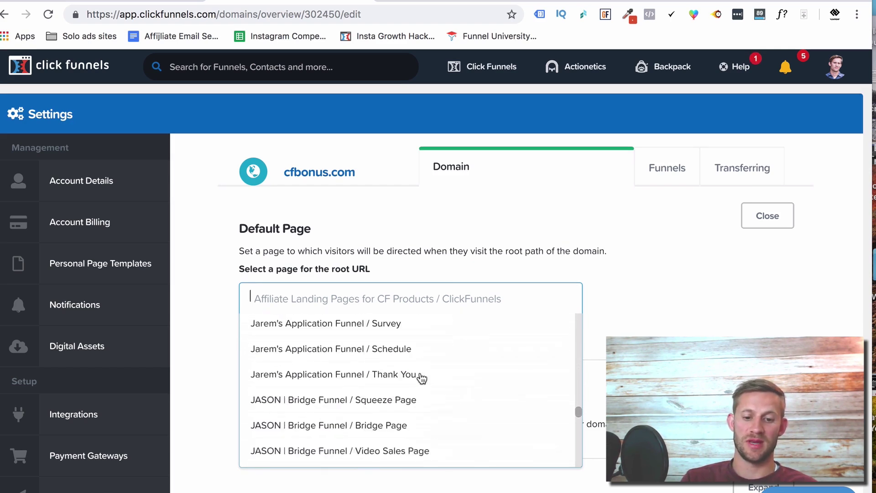
{"action": "scroll", "coordinate": [422, 378], "scroll_direction": "down", "scroll_amount": 12}
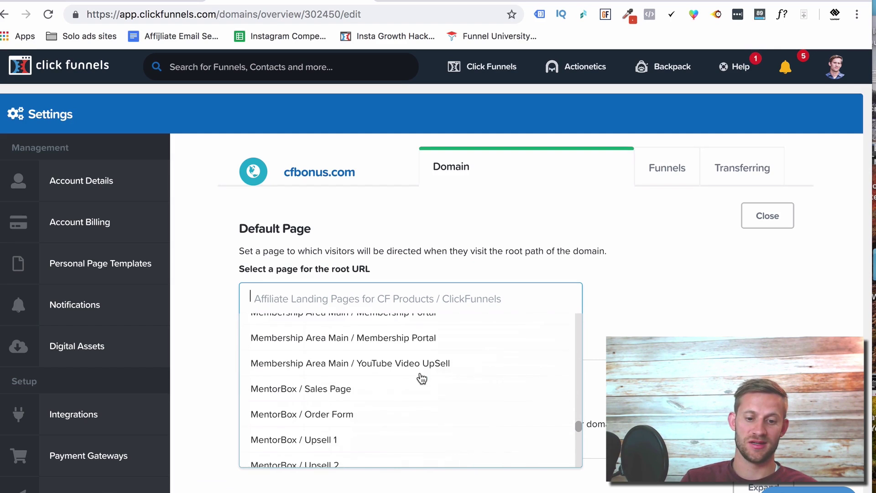
{"action": "scroll", "coordinate": [422, 378], "scroll_direction": "down", "scroll_amount": 12}
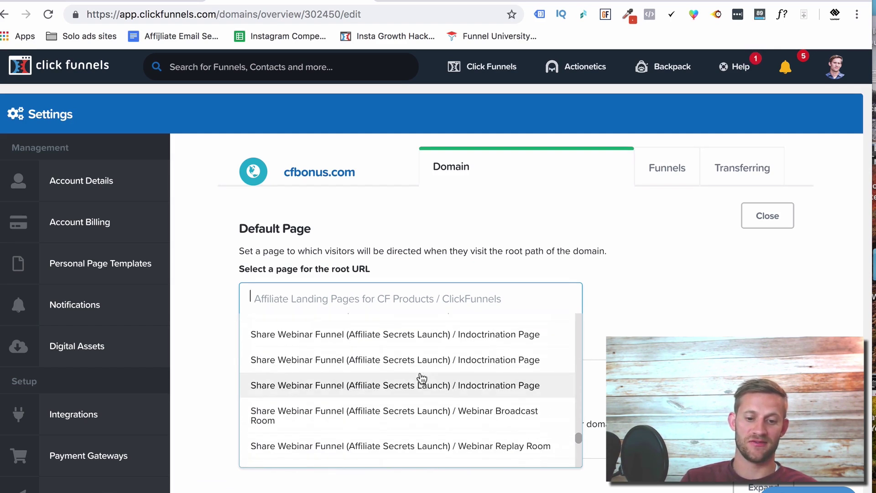
{"action": "scroll", "coordinate": [471, 348], "scroll_direction": "down", "scroll_amount": 9}
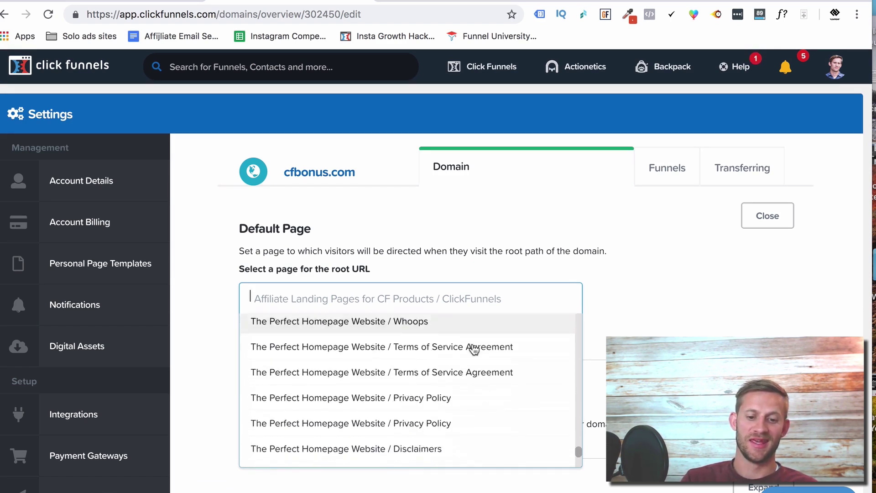
{"action": "left_click", "coordinate": [674, 281]}
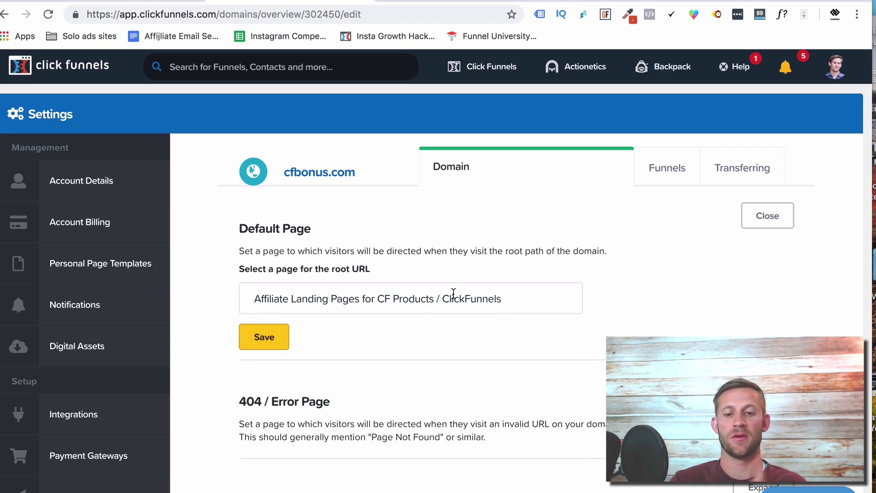
Try loading the bare cfbonus.com domain in the browser.
{"action": "left_click", "coordinate": [315, 15]}
{"action": "type", "text": "cfbon"}
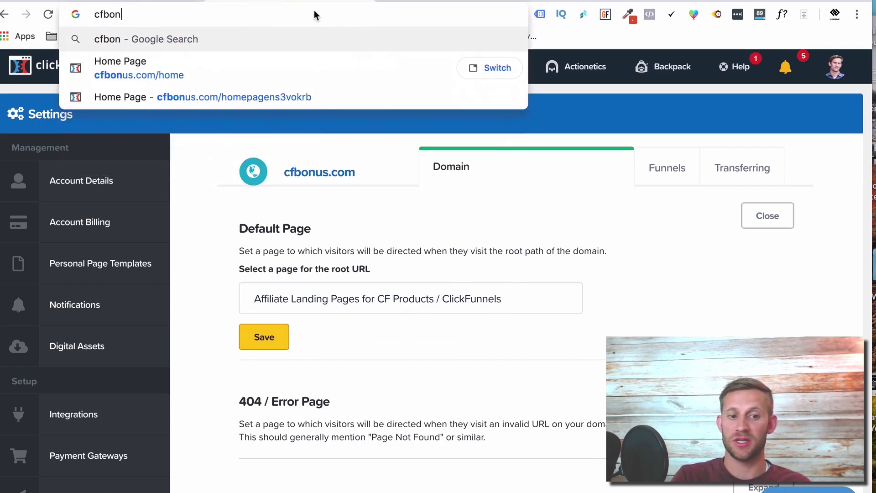
{"action": "type", "text": "us.com"}
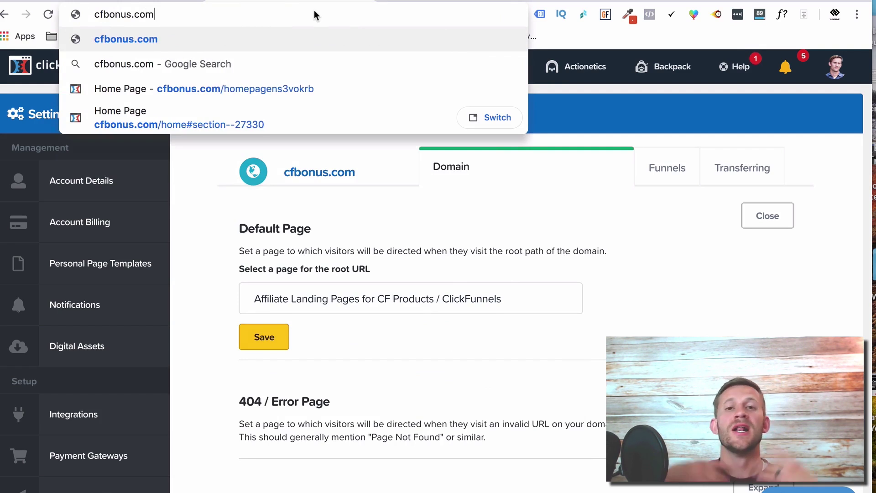
{"action": "key", "text": "Return"}
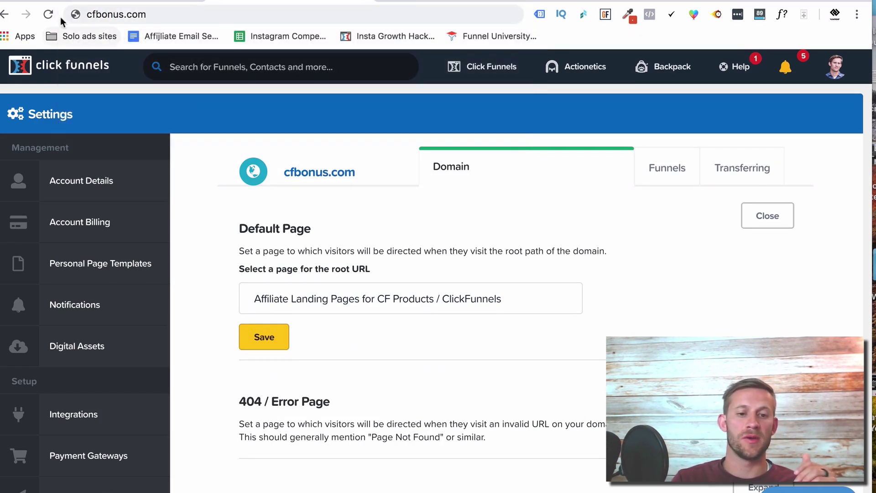
Go back to the funnel and open its Homepage step.
{"action": "left_click", "coordinate": [5, 14]}
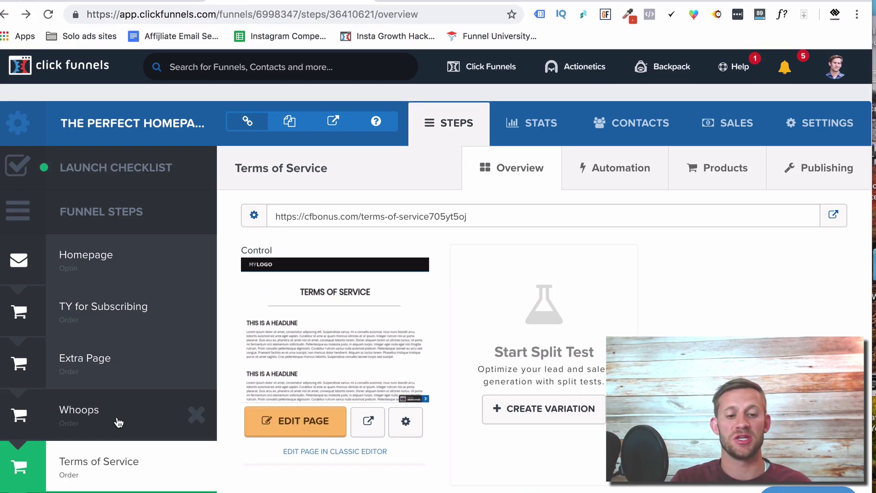
{"action": "scroll", "coordinate": [91, 427], "scroll_direction": "down", "scroll_amount": 2}
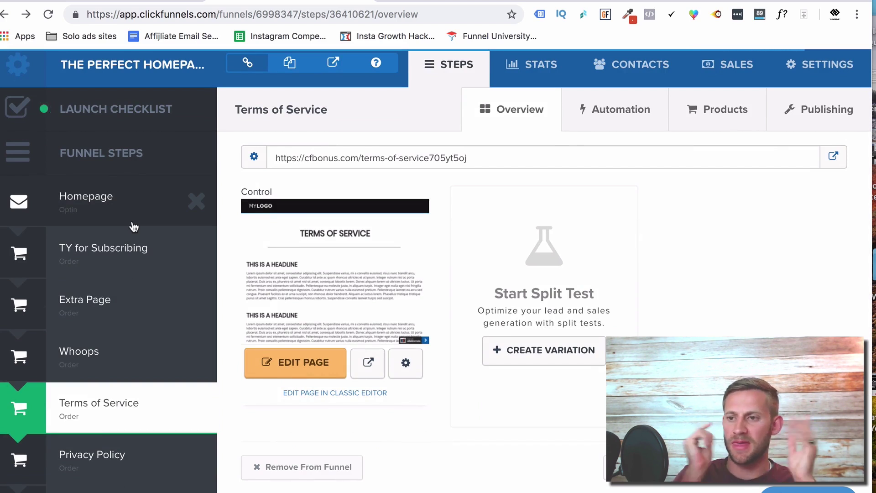
{"action": "left_click", "coordinate": [117, 248]}
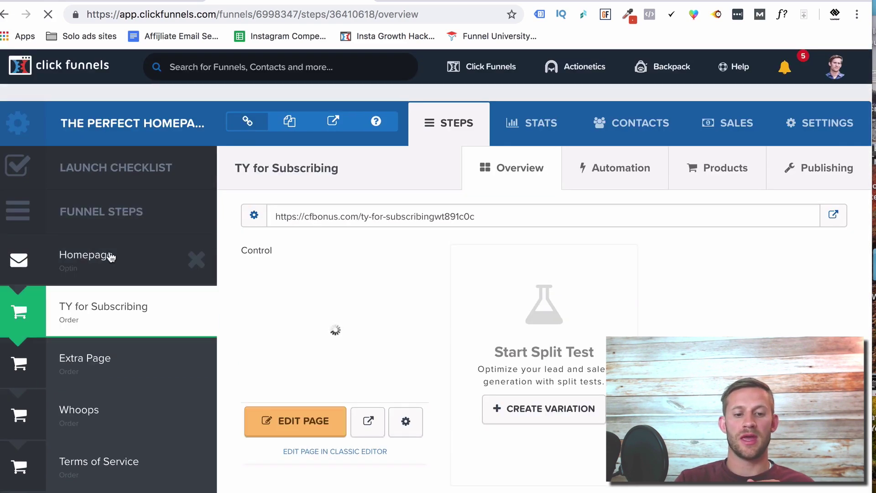
{"action": "left_click", "coordinate": [111, 257]}
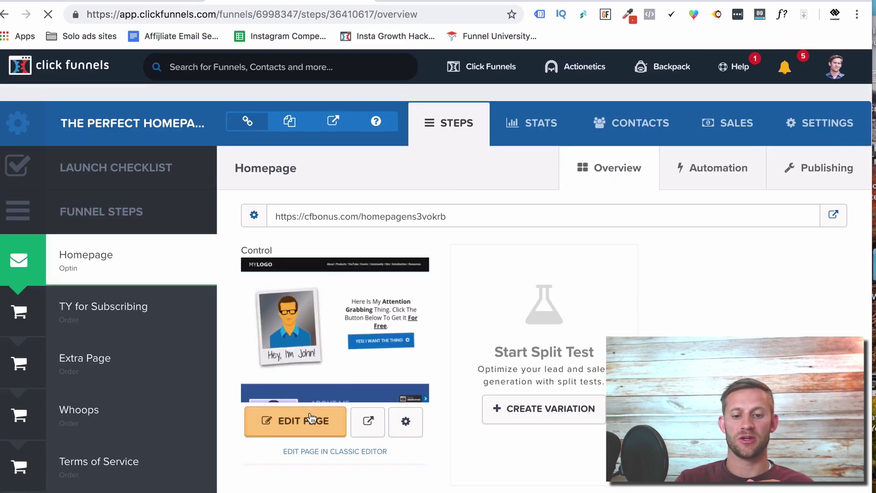
Open the Homepage in the editor and show the header menu text's Paragraph settings (Roboto, size 14).
{"action": "left_click", "coordinate": [310, 420]}
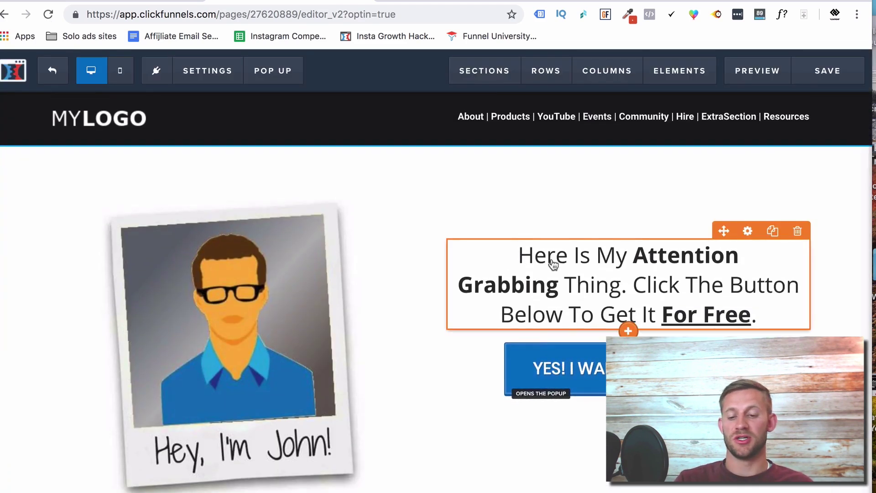
{"action": "scroll", "coordinate": [553, 261], "scroll_direction": "down", "scroll_amount": 8}
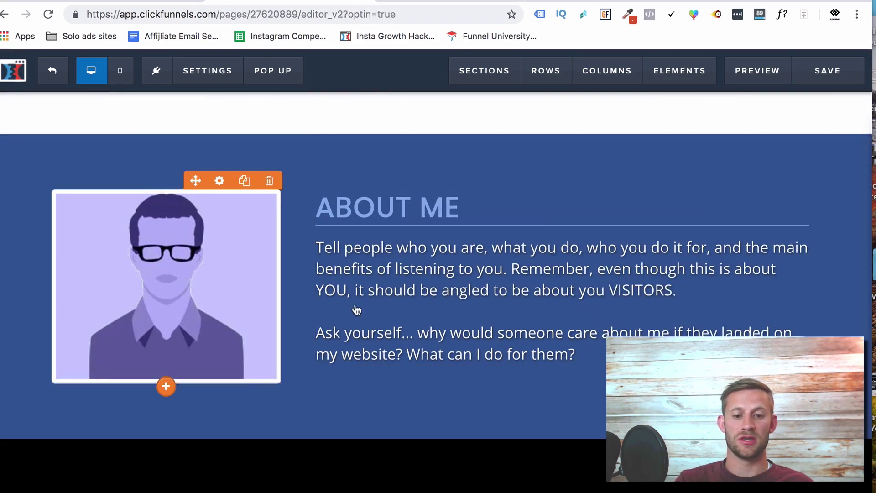
{"action": "scroll", "coordinate": [365, 314], "scroll_direction": "down", "scroll_amount": 8}
{"action": "scroll", "coordinate": [716, 195], "scroll_direction": "up", "scroll_amount": 2}
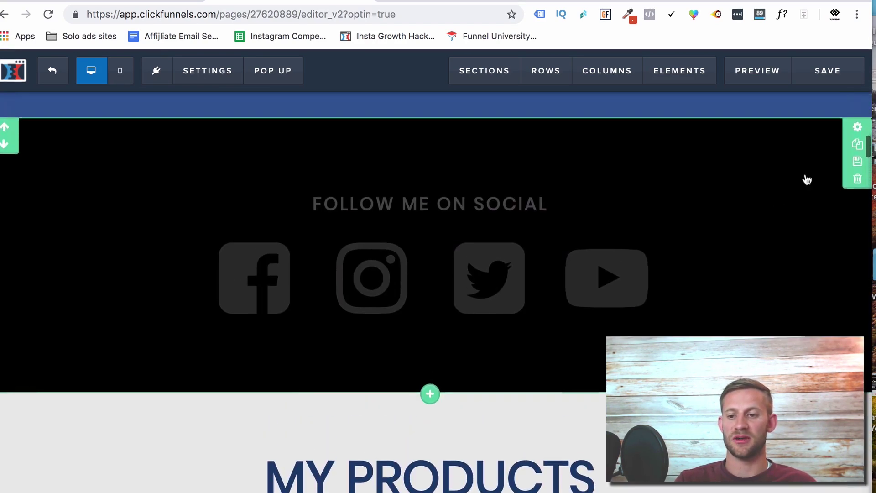
{"action": "scroll", "coordinate": [781, 279], "scroll_direction": "down", "scroll_amount": 15}
{"action": "scroll", "coordinate": [648, 305], "scroll_direction": "down", "scroll_amount": 20}
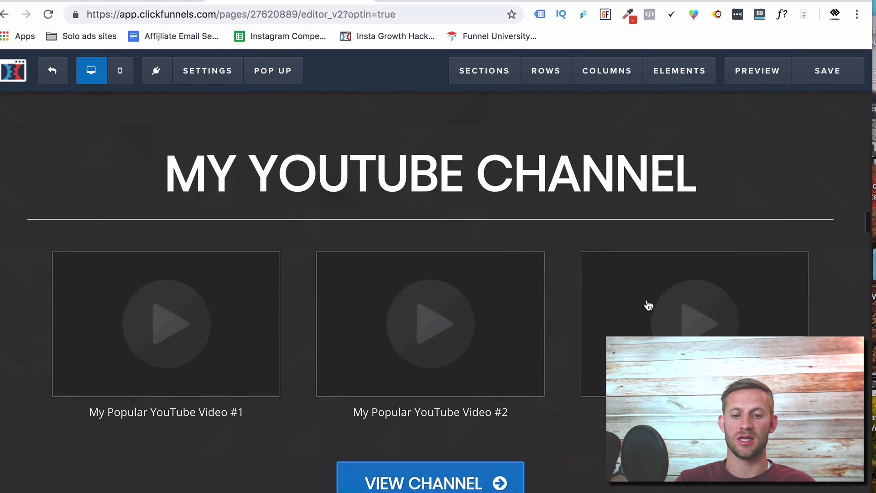
{"action": "scroll", "coordinate": [569, 342], "scroll_direction": "down", "scroll_amount": 15}
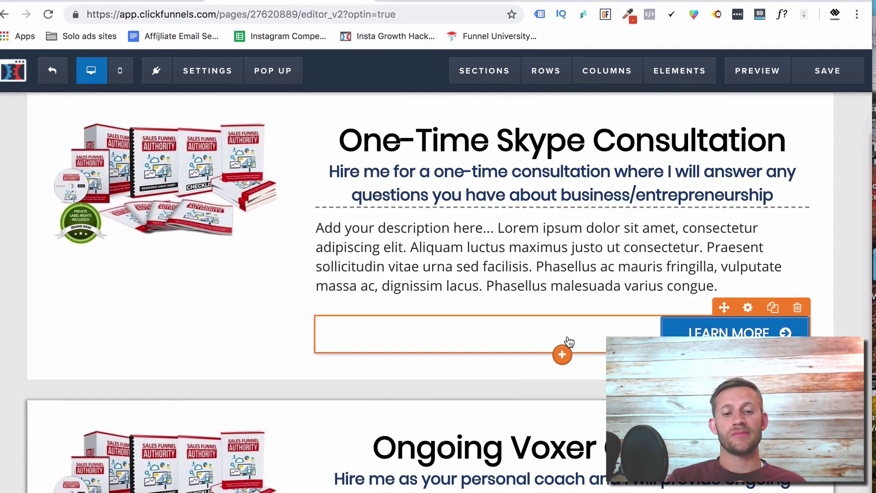
{"action": "scroll", "coordinate": [569, 343], "scroll_direction": "up", "scroll_amount": 20}
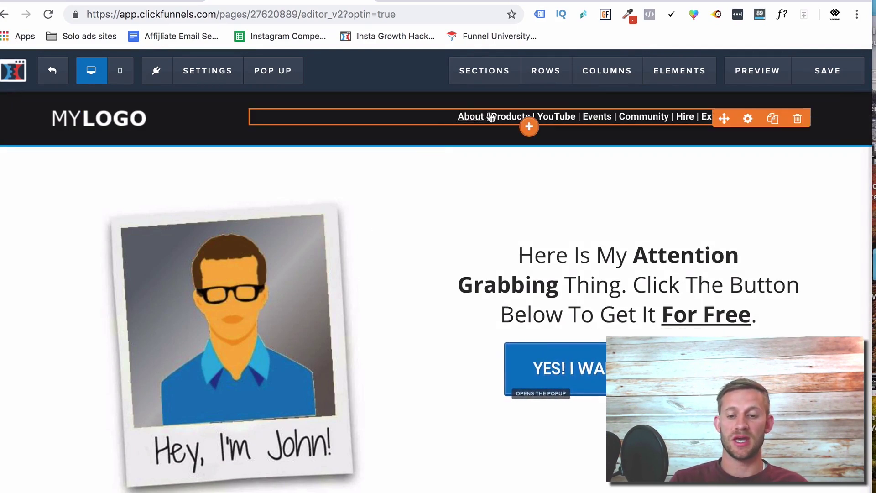
{"action": "left_click", "coordinate": [747, 119]}
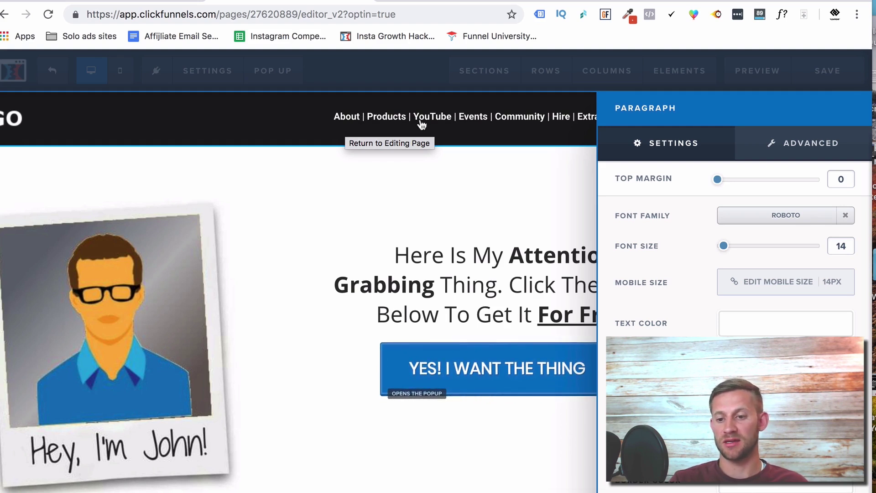
Close the Paragraph settings and dismiss the ADD ROW layouts without adding a row.
{"action": "left_click", "coordinate": [445, 166]}
{"action": "mouse_move", "coordinate": [530, 75]}
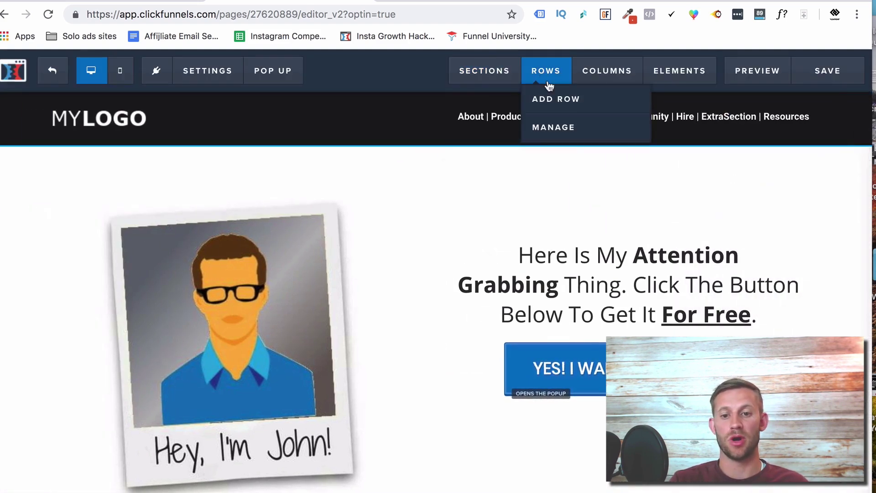
{"action": "left_click", "coordinate": [563, 98]}
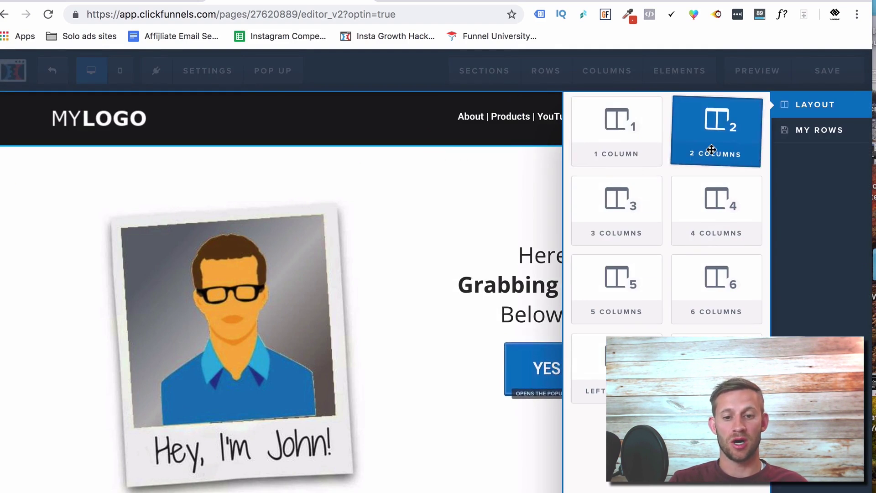
{"action": "left_click", "coordinate": [419, 199]}
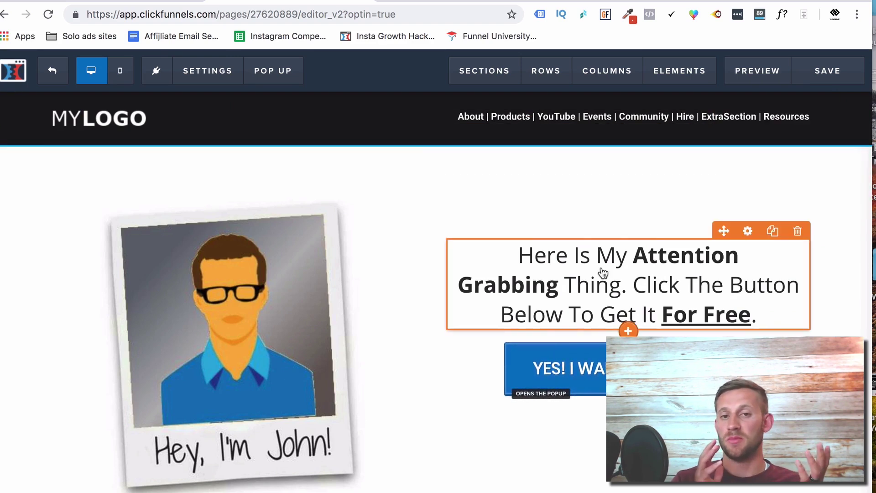
{"action": "scroll", "coordinate": [602, 272], "scroll_direction": "down", "scroll_amount": 15}
{"action": "scroll", "coordinate": [602, 272], "scroll_direction": "up", "scroll_amount": 15}
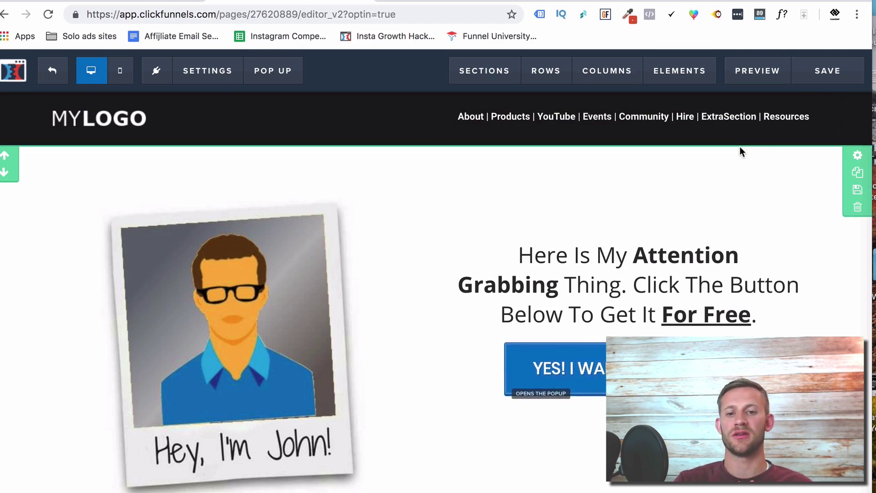
Leave the editor and view the live homepage at cfbonus.com/home.
{"action": "left_click", "coordinate": [322, 15]}
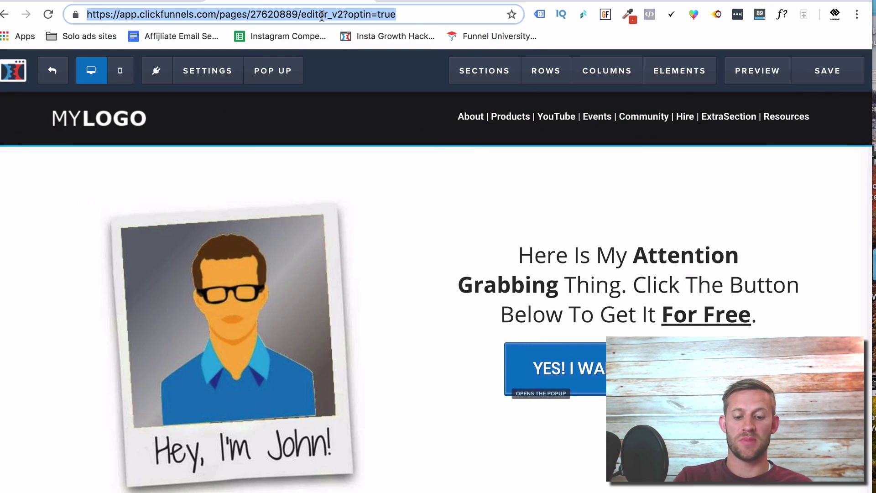
{"action": "type", "text": "cfbonus.com"}
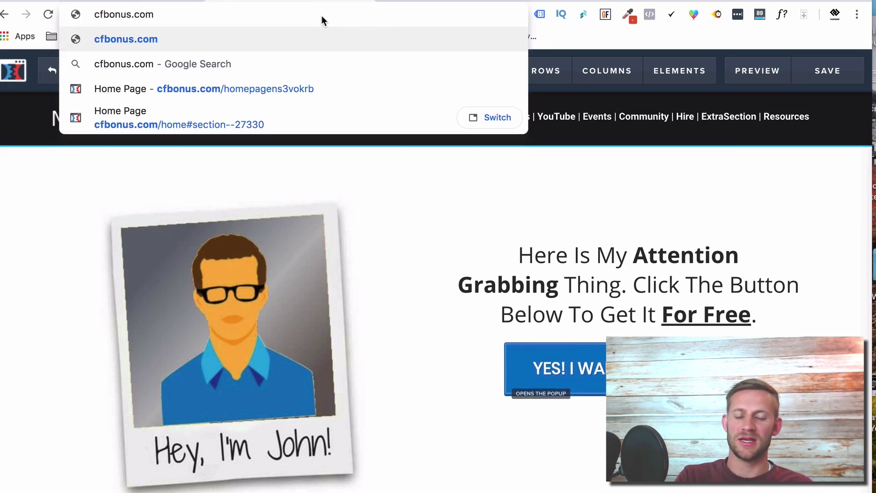
{"action": "type", "text": "/home"}
{"action": "key", "text": "Return"}
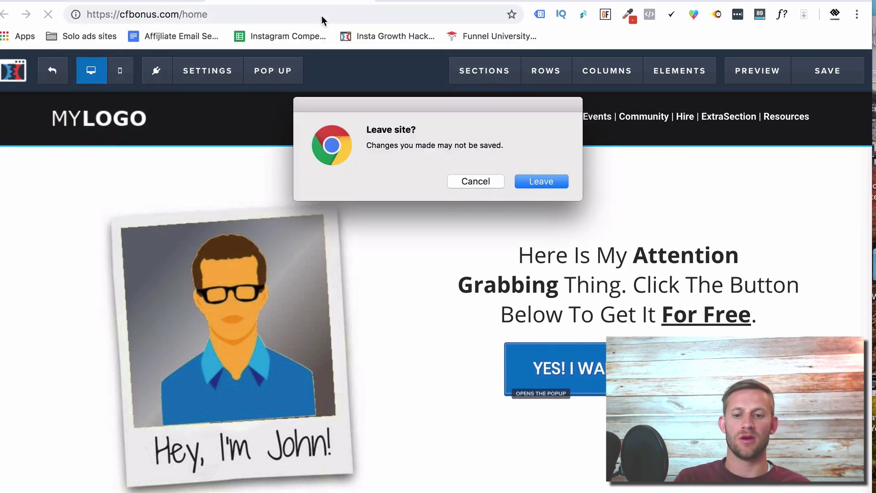
{"action": "key", "text": "Return"}
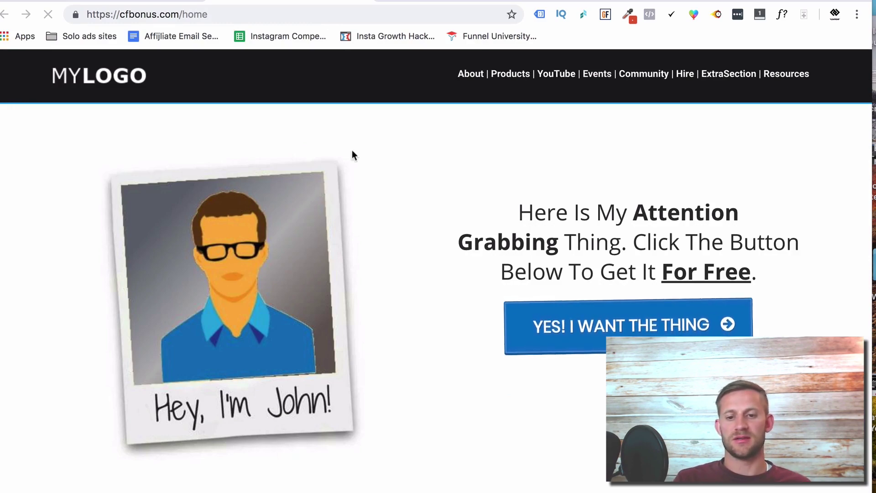
{"action": "scroll", "coordinate": [352, 294], "scroll_direction": "down", "scroll_amount": 20}
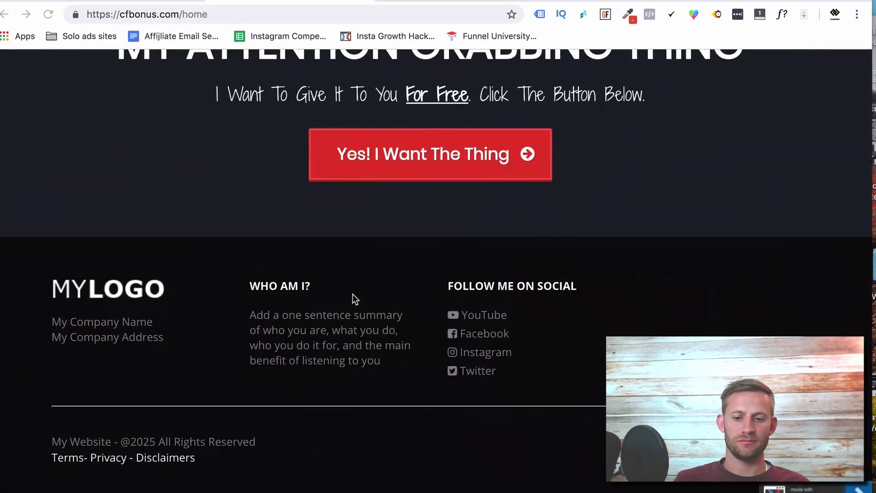
{"action": "scroll", "coordinate": [352, 293], "scroll_direction": "up", "scroll_amount": 10}
{"action": "scroll", "coordinate": [349, 313], "scroll_direction": "down", "scroll_amount": 5}
{"action": "scroll", "coordinate": [349, 313], "scroll_direction": "up", "scroll_amount": 2}
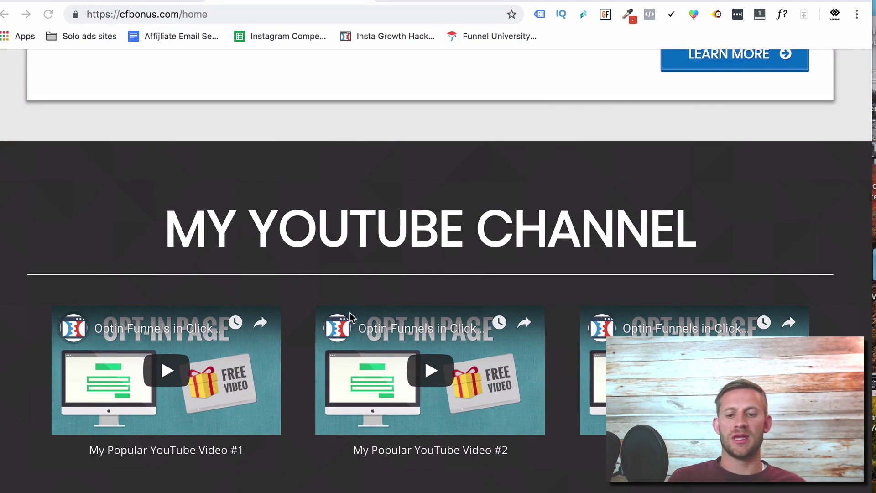
{"action": "scroll", "coordinate": [483, 409], "scroll_direction": "up", "scroll_amount": 15}
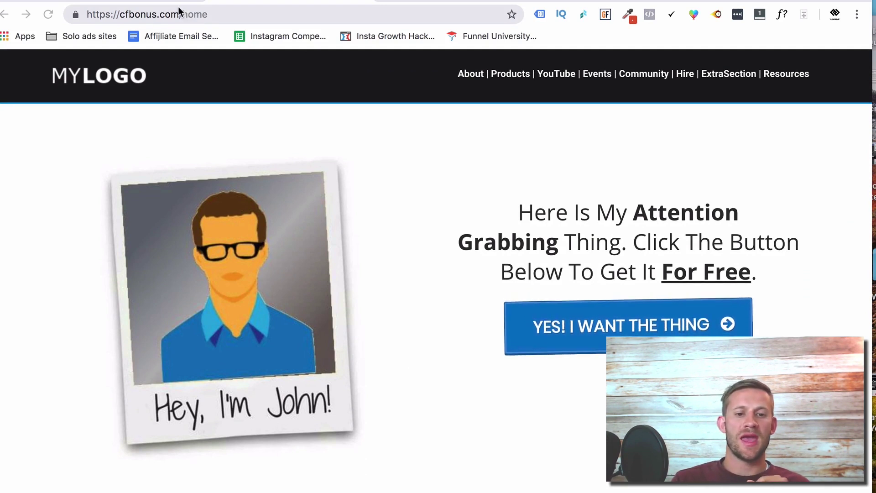
{"action": "left_click_drag", "start_coordinate": [182, 14], "coordinate": [244, 16]}
{"action": "key", "text": "BackSpace"}
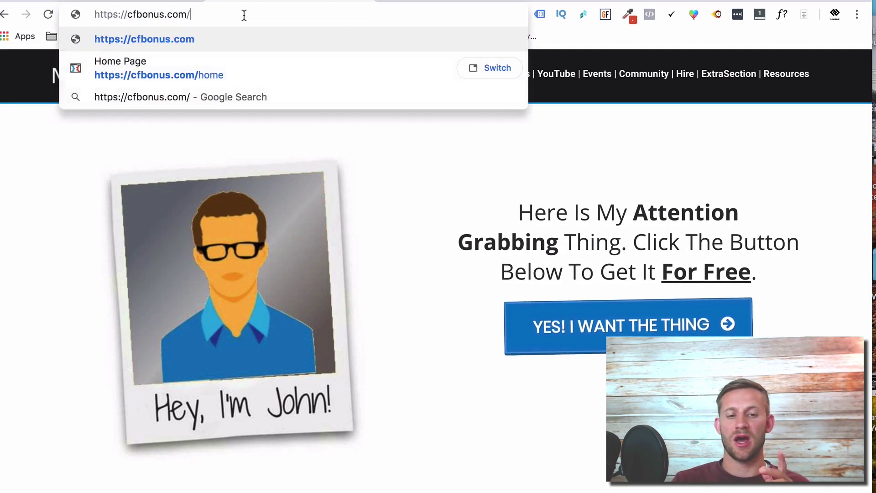